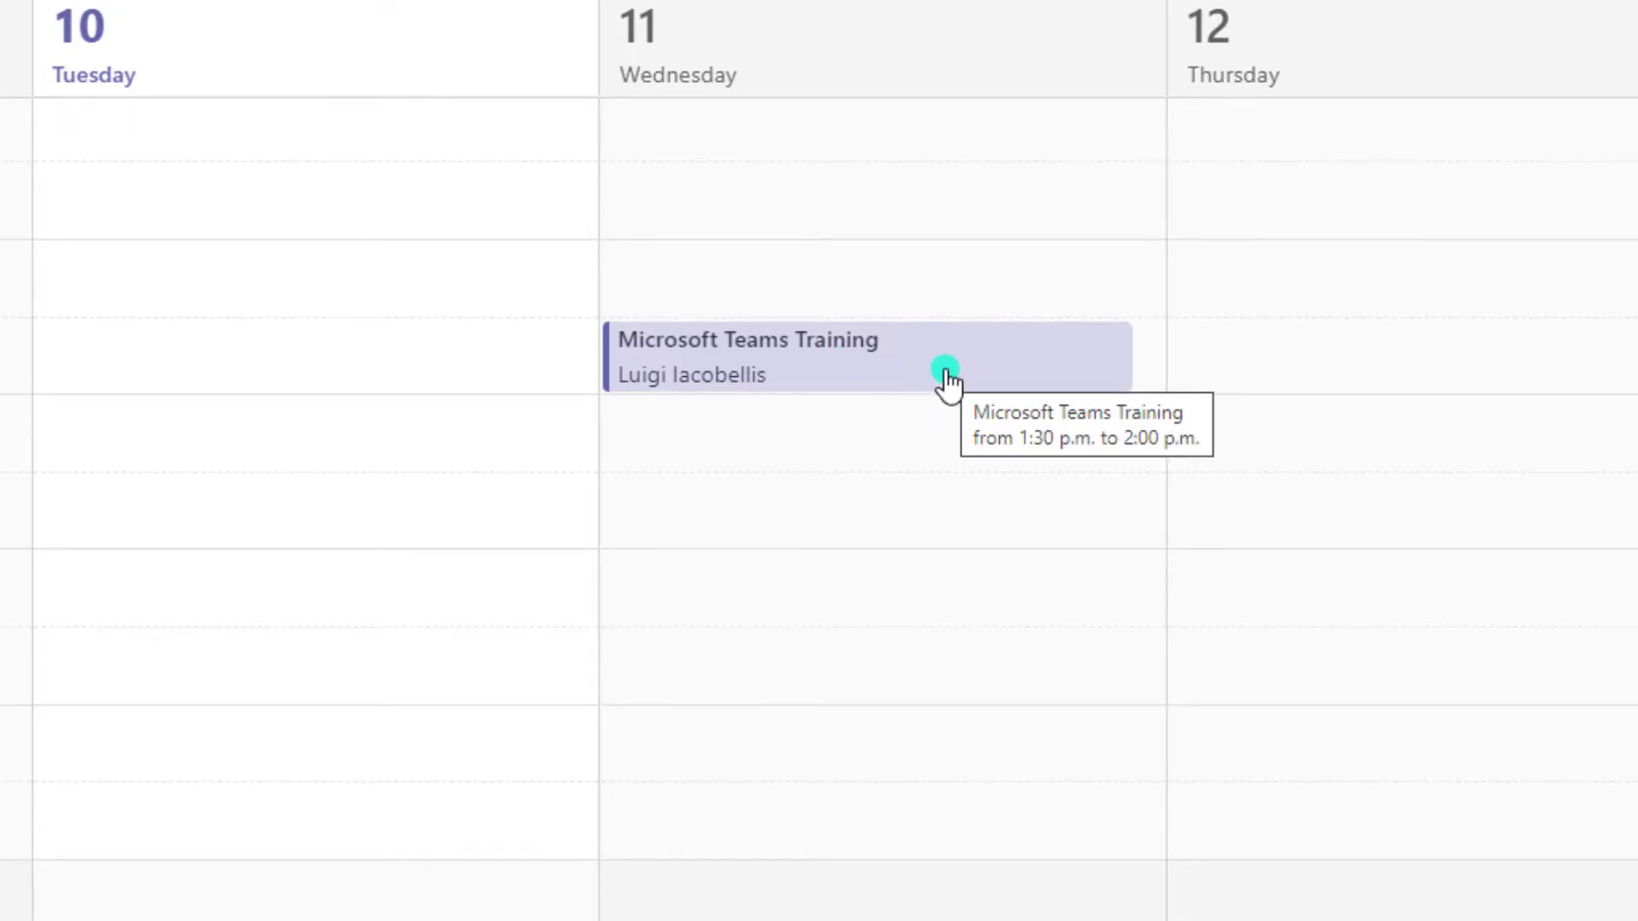
# Open the Microsoft Teams Training meeting of 2021-08-11, 1:30–2:00 p.m., from the calendar.
pyautogui.click(943, 377)
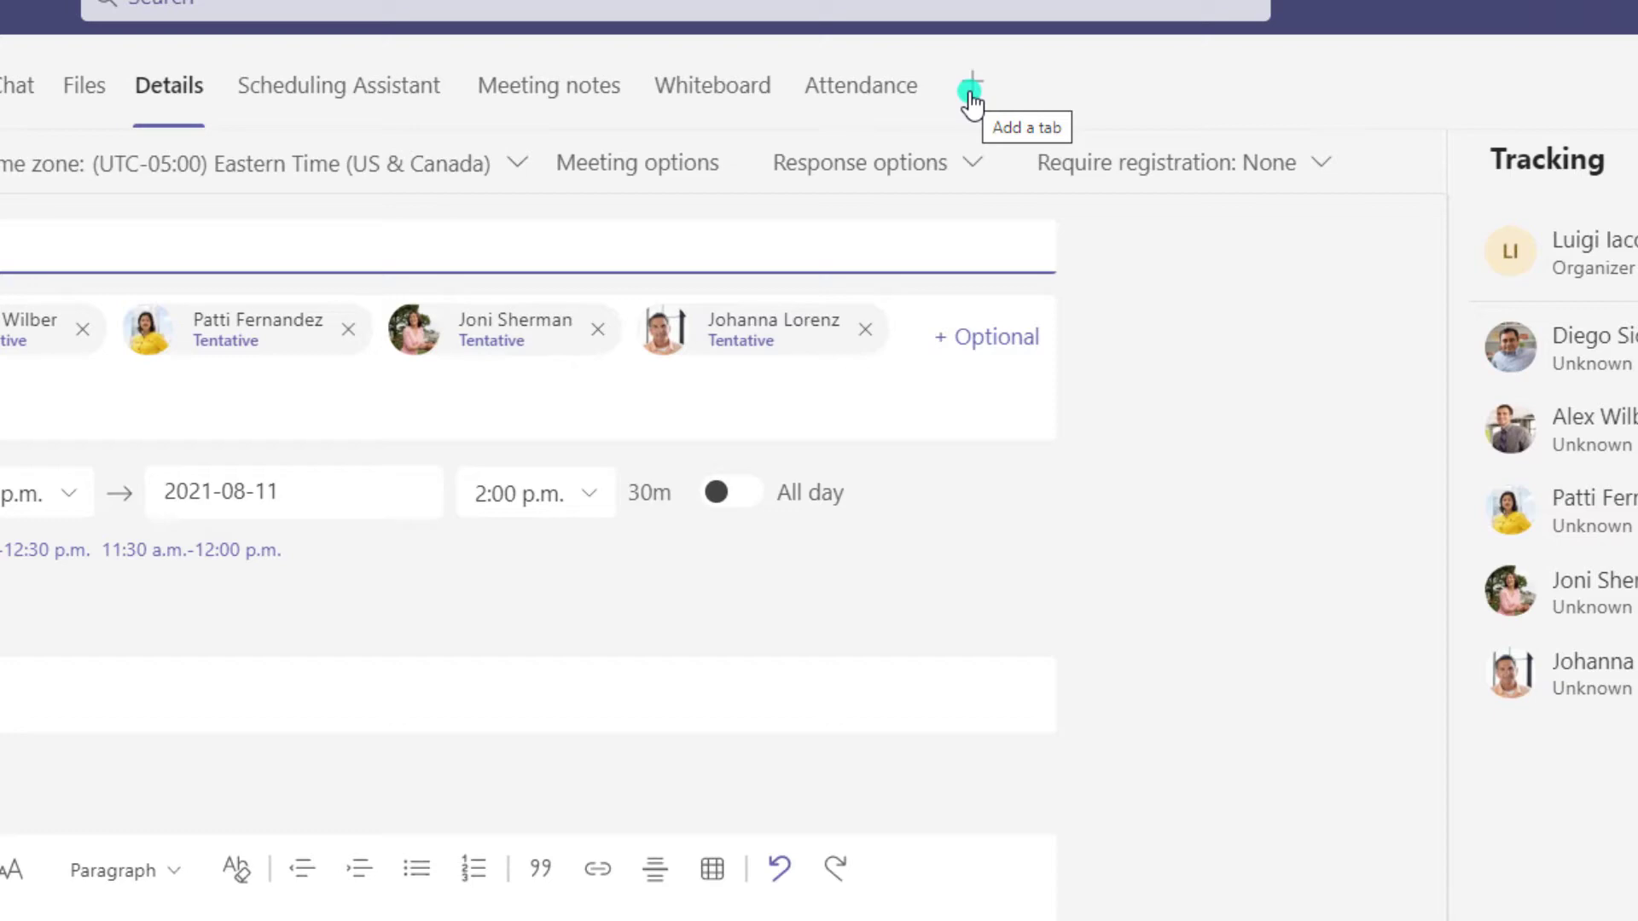
# Add a Forms app tab named Polls to the Microsoft Teams Training meeting.
pyautogui.click(970, 92)
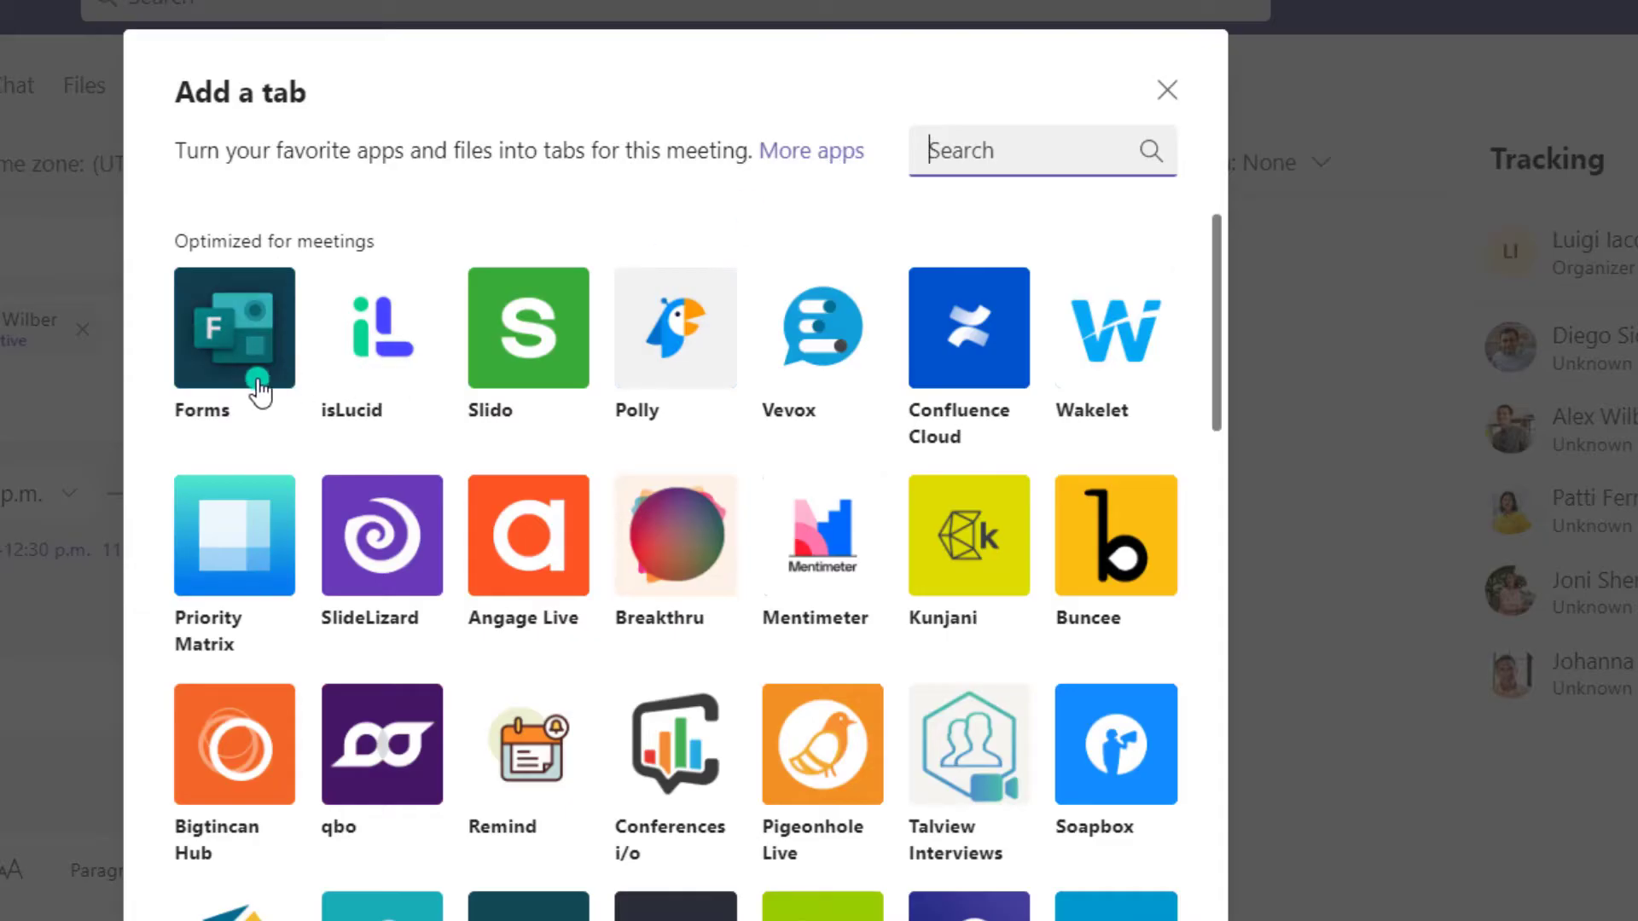
pyautogui.click(256, 386)
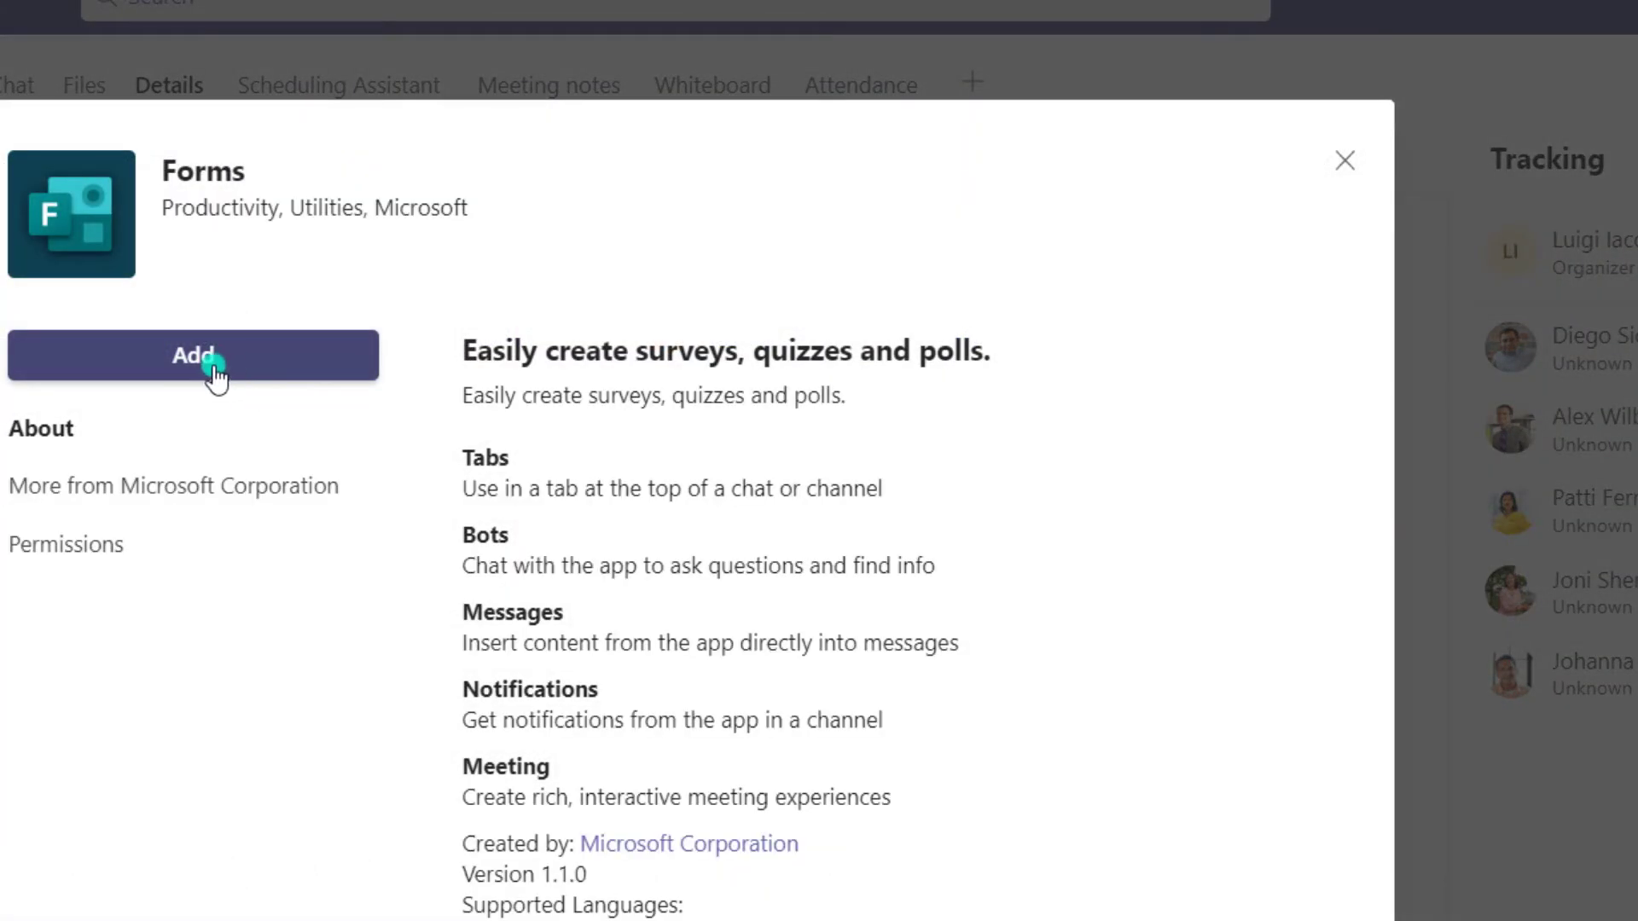
pyautogui.click(231, 372)
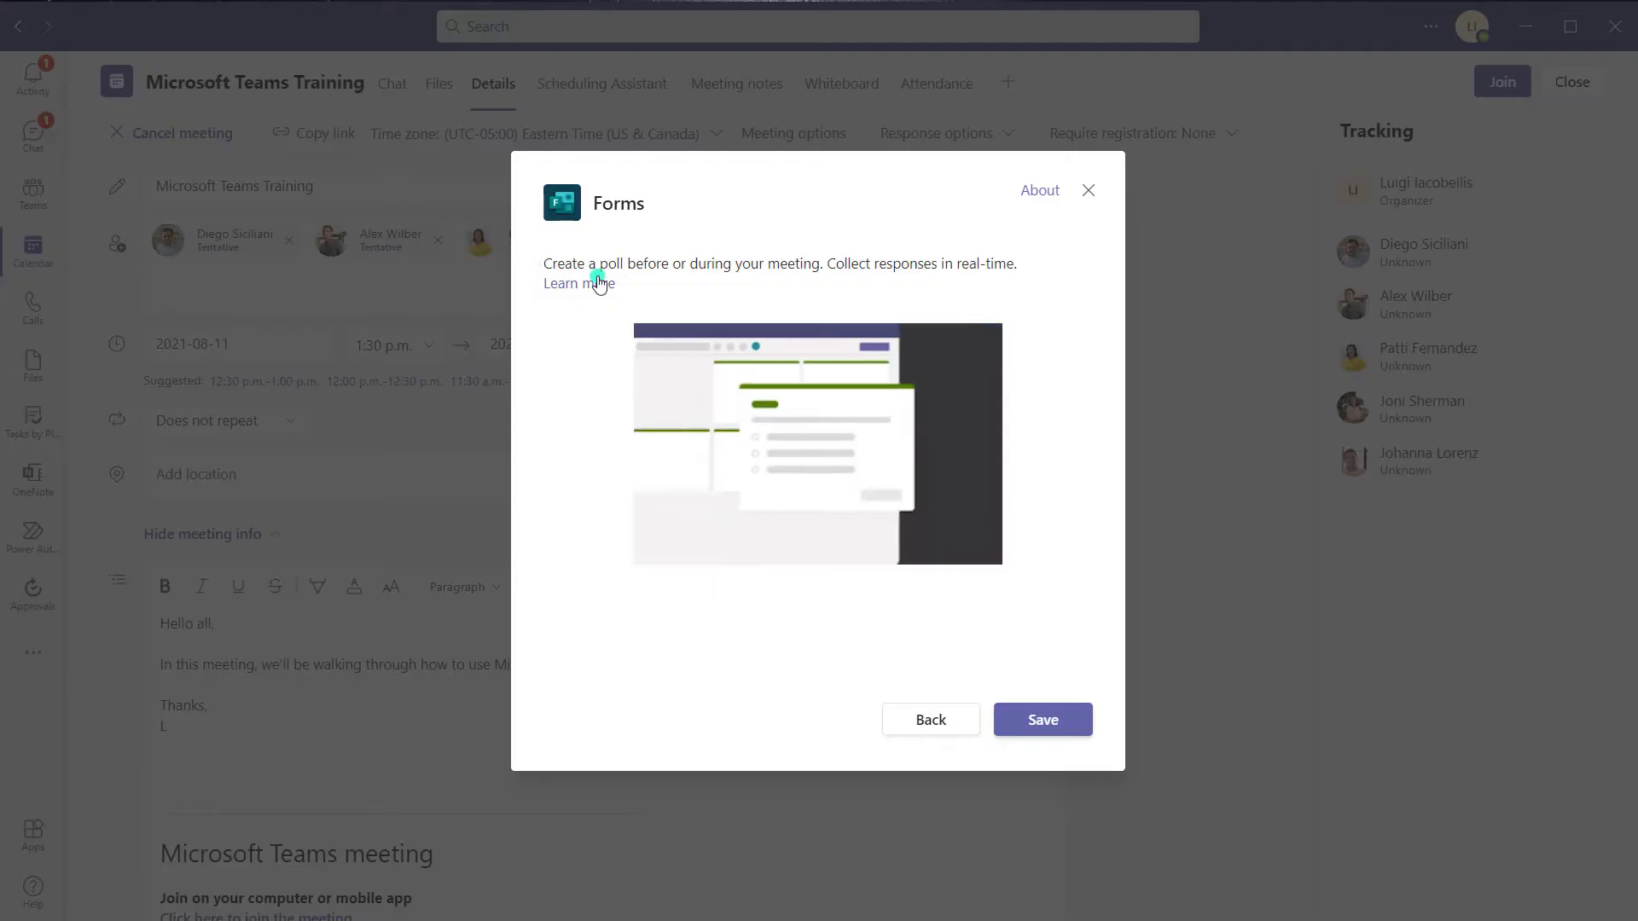
pyautogui.click(1044, 721)
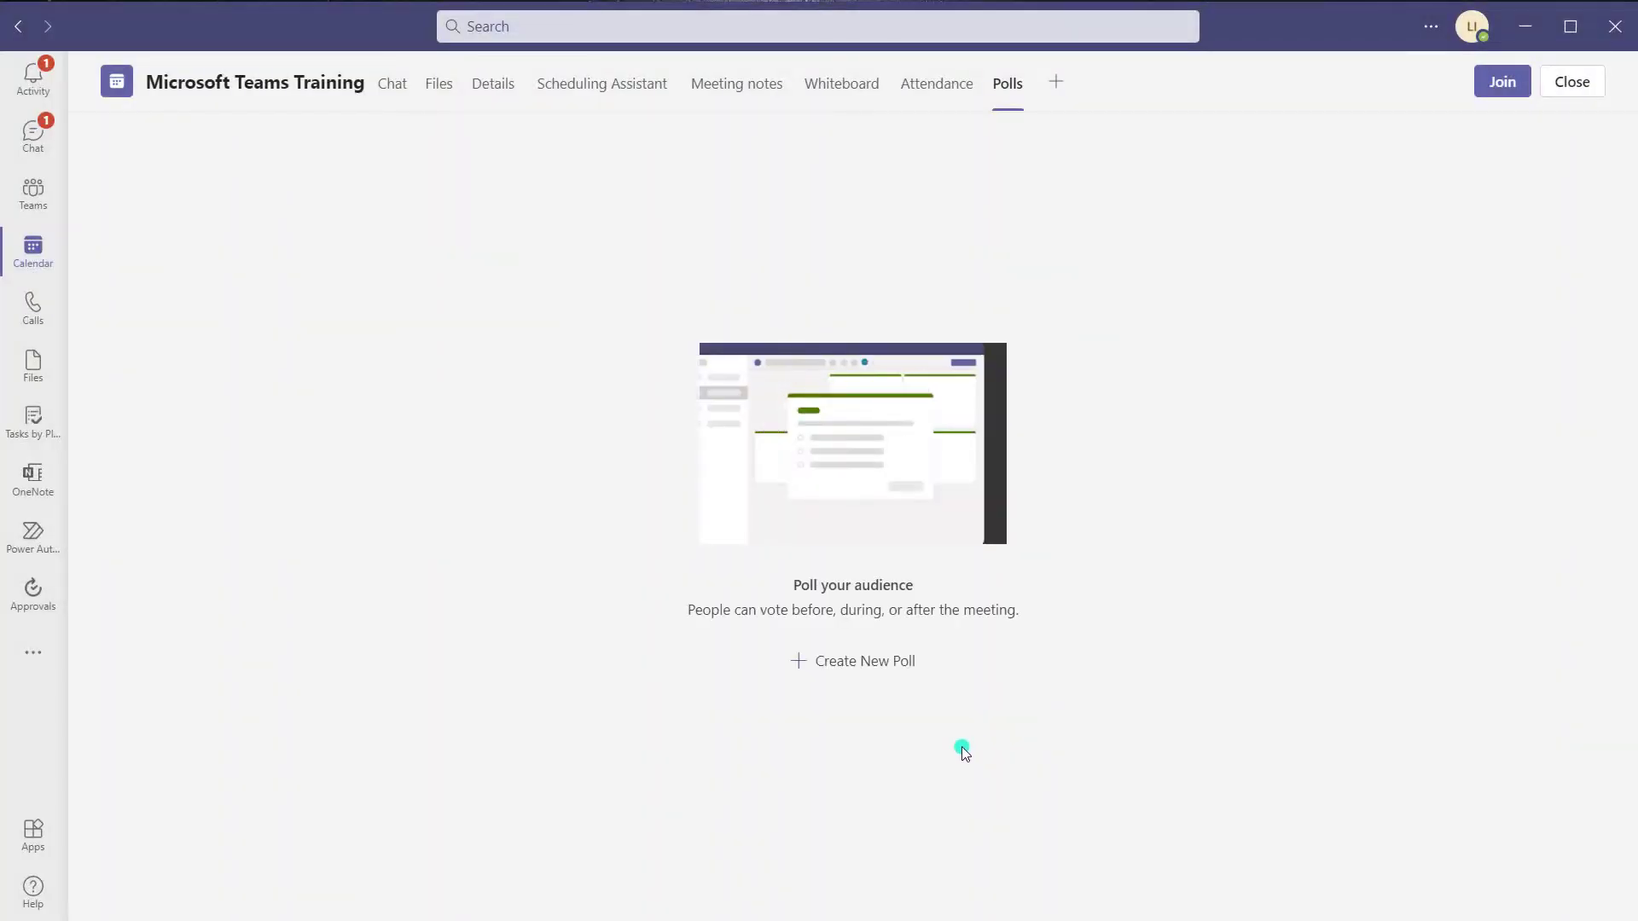
# Start a new poll on the Polls tab as a Multiple Choice Poll.
pyautogui.click(855, 662)
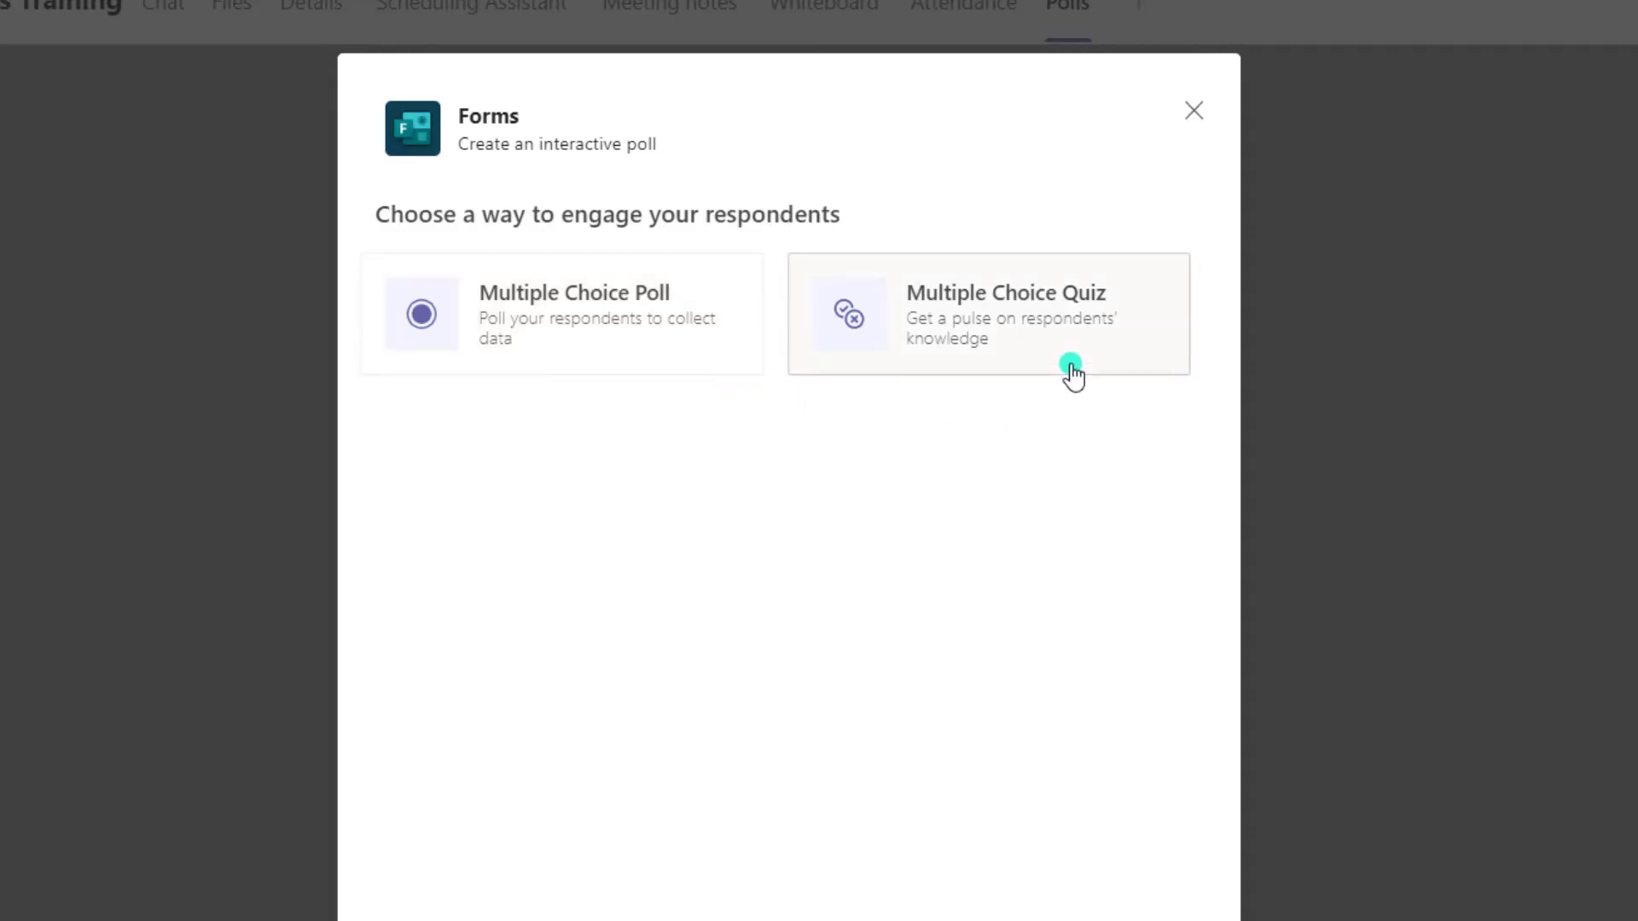
pyautogui.click(618, 360)
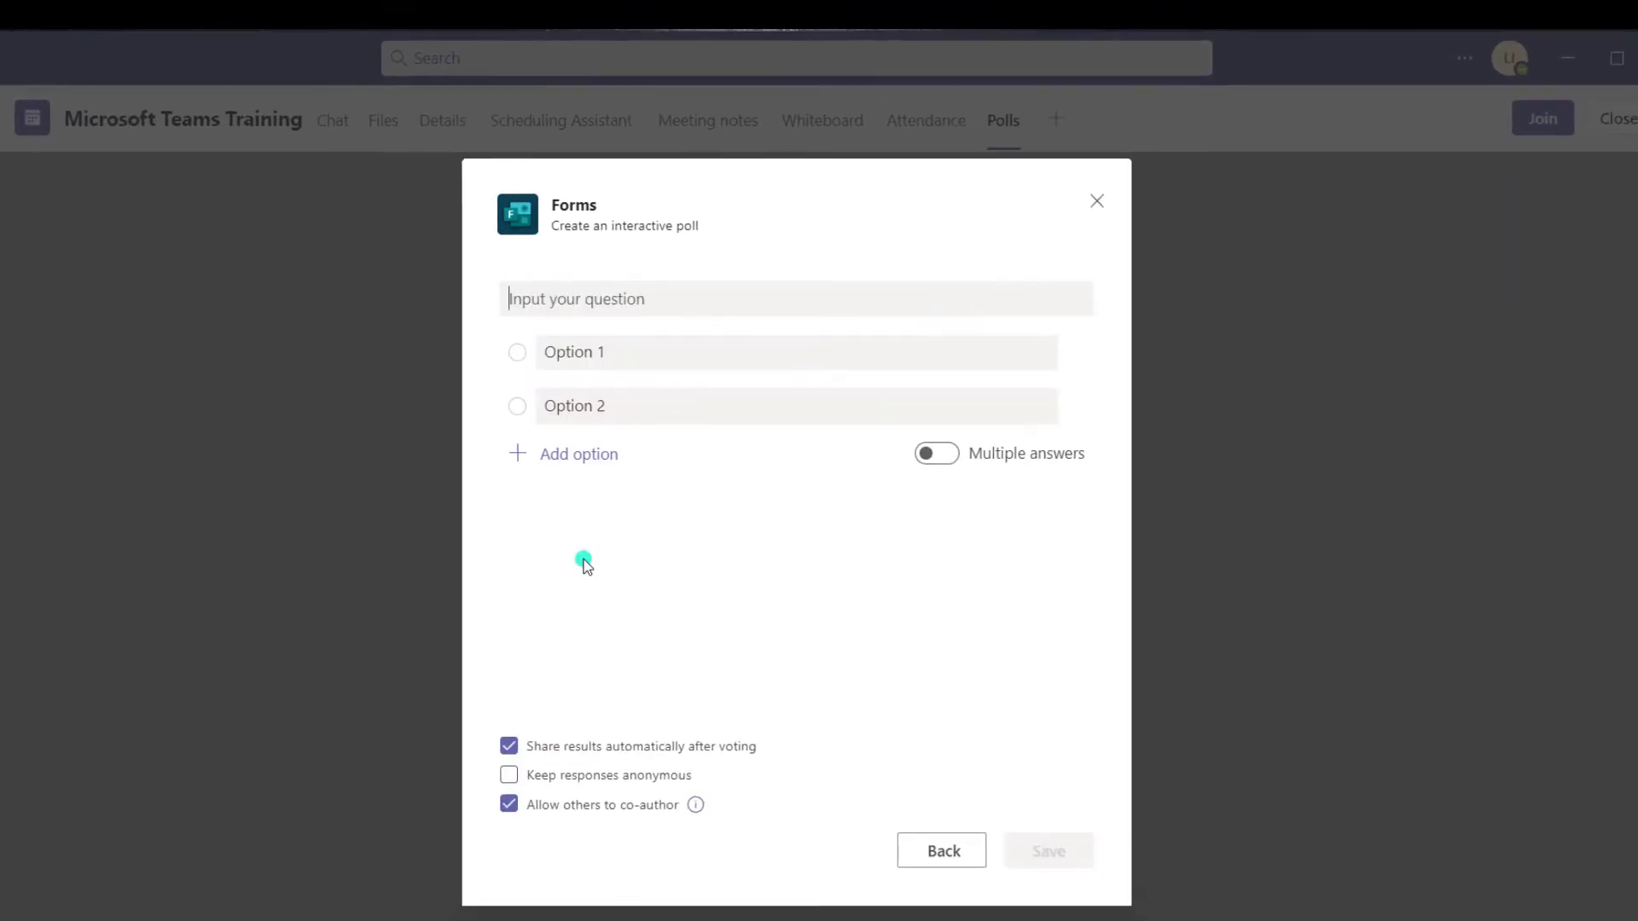
# Ask 'How familiar with Microsoft Teams are you?' with options Very Familiar and Unfamiliar, multiple answers on.
pyautogui.click(584, 299)
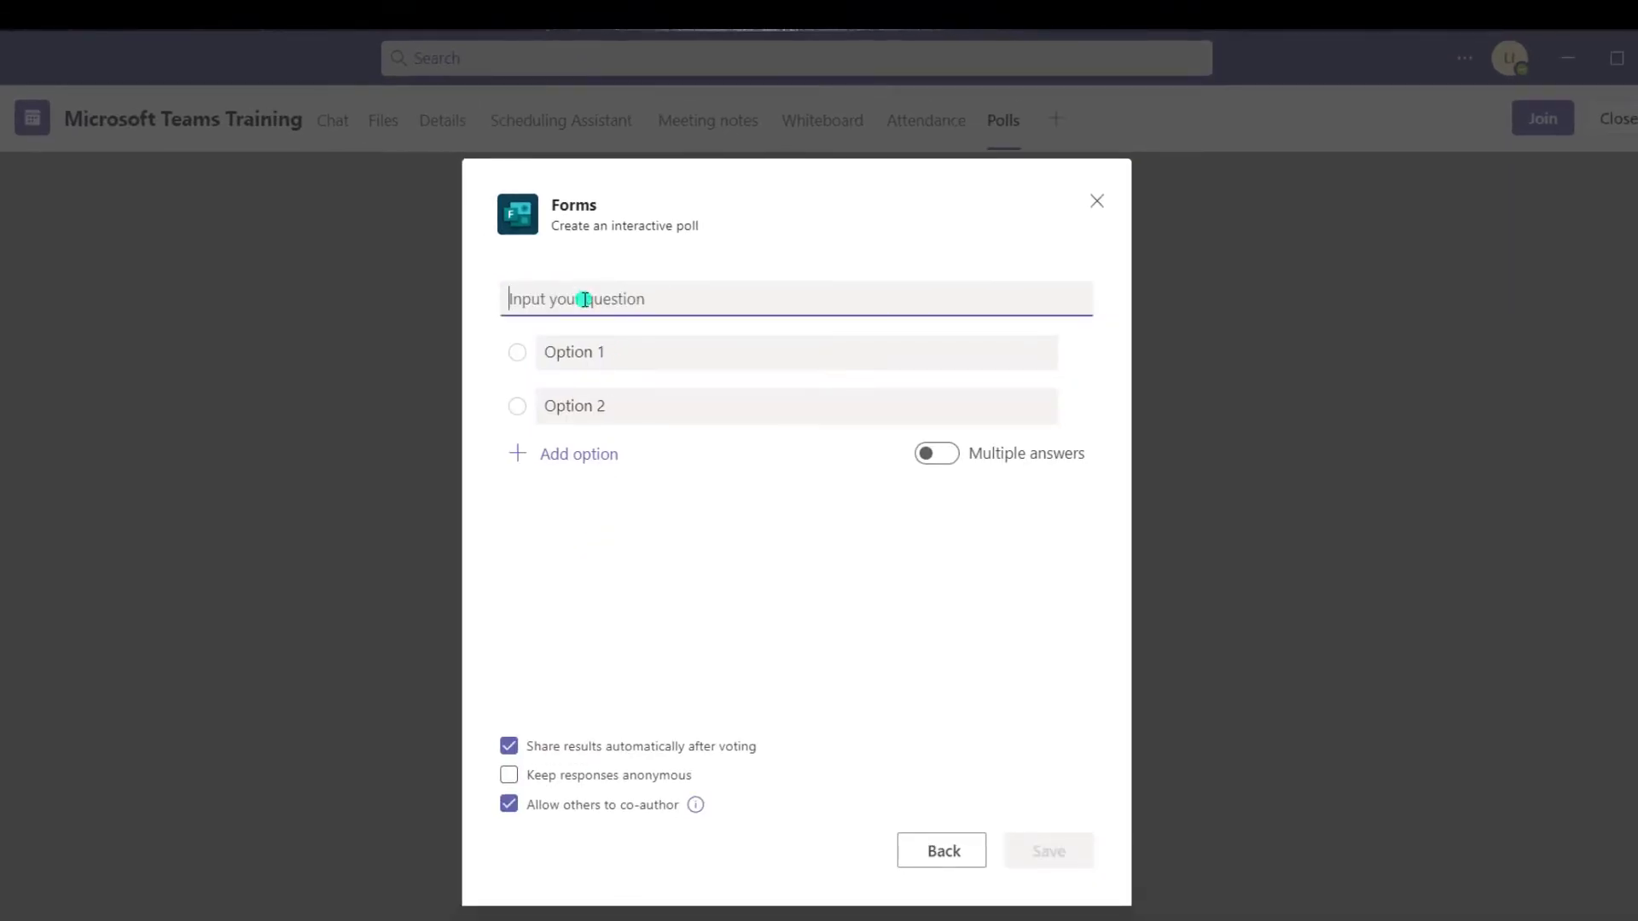
pyautogui.write('How familiar with Microsoft Teams are you?')
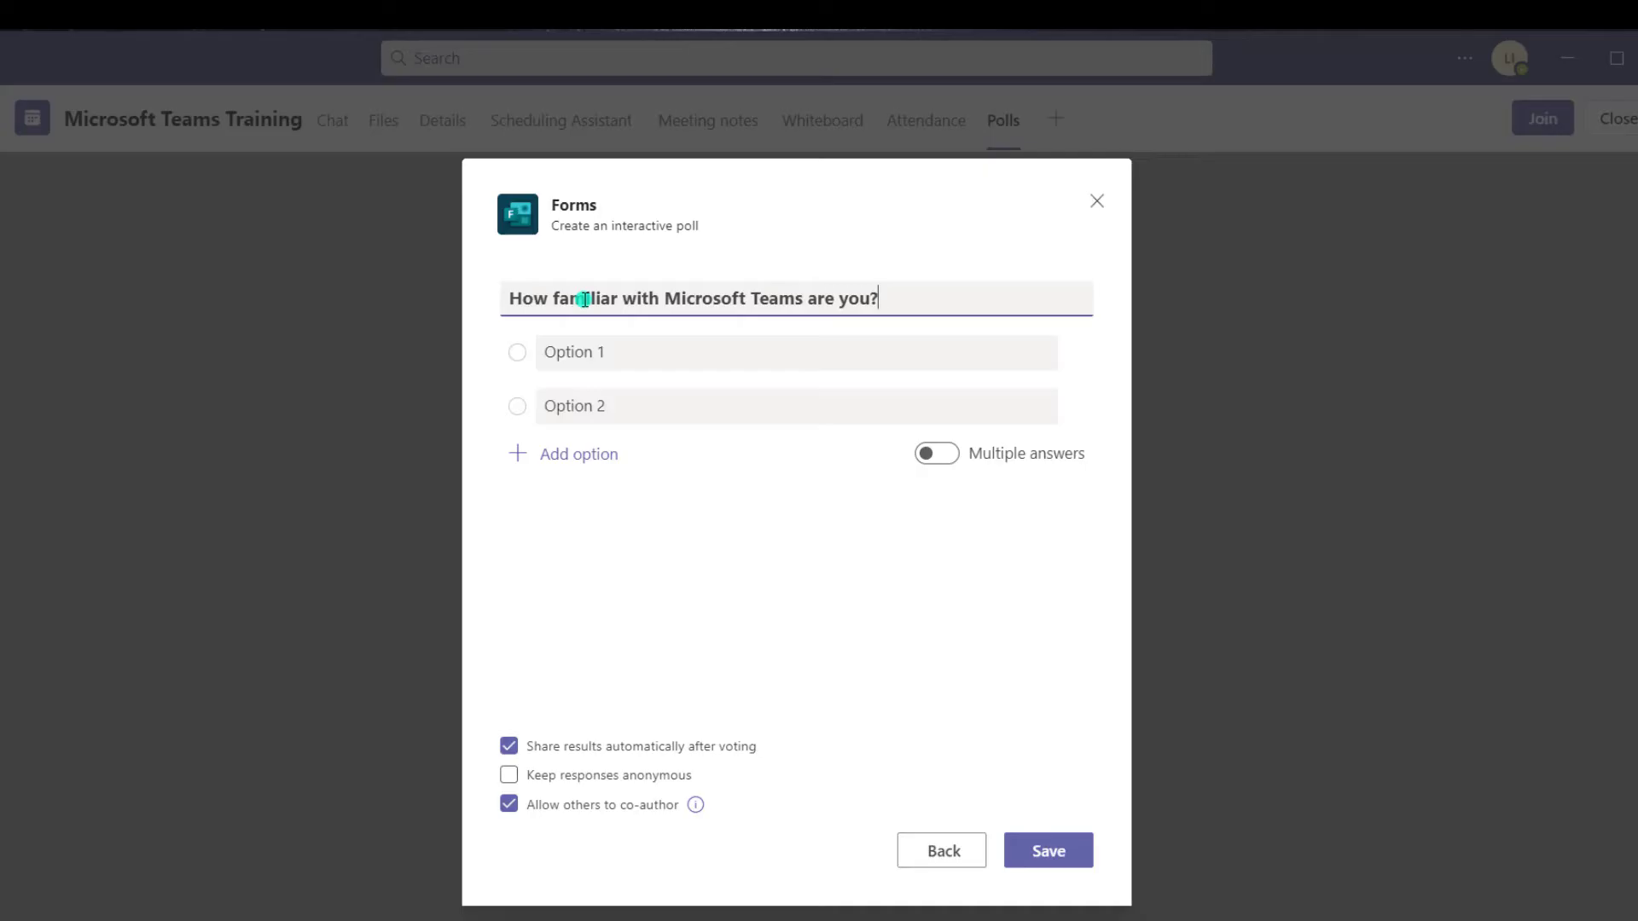
pyautogui.tripleClick(597, 346)
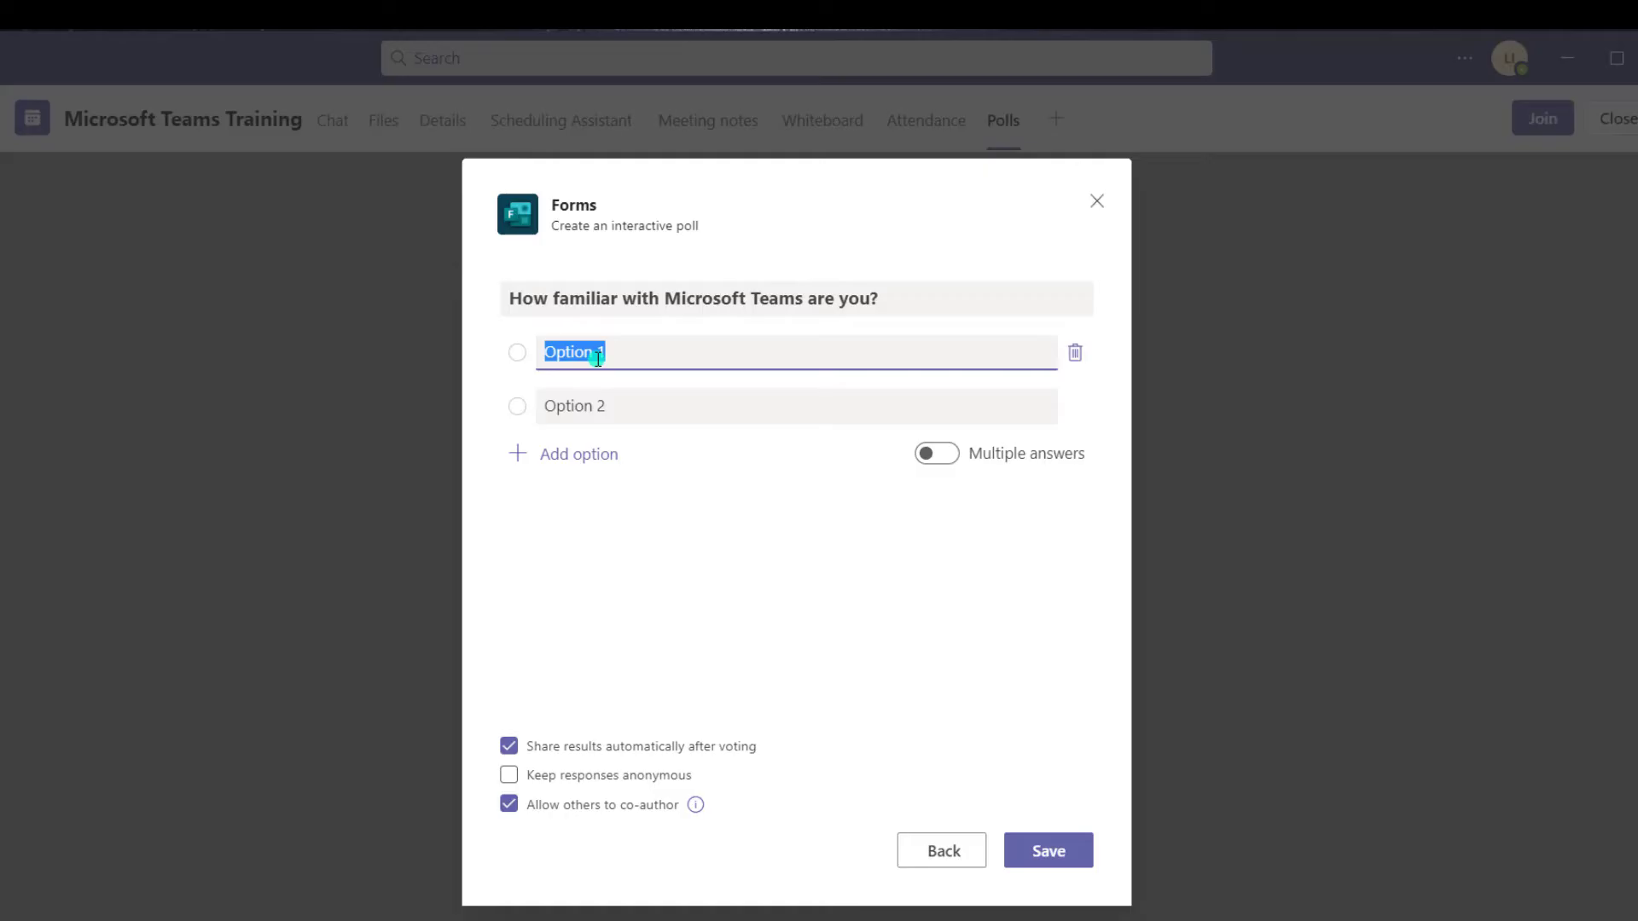
pyautogui.write('Very Familiar')
pyautogui.tripleClick(576, 404)
pyautogui.write('Unfamiliar')
pyautogui.click(767, 583)
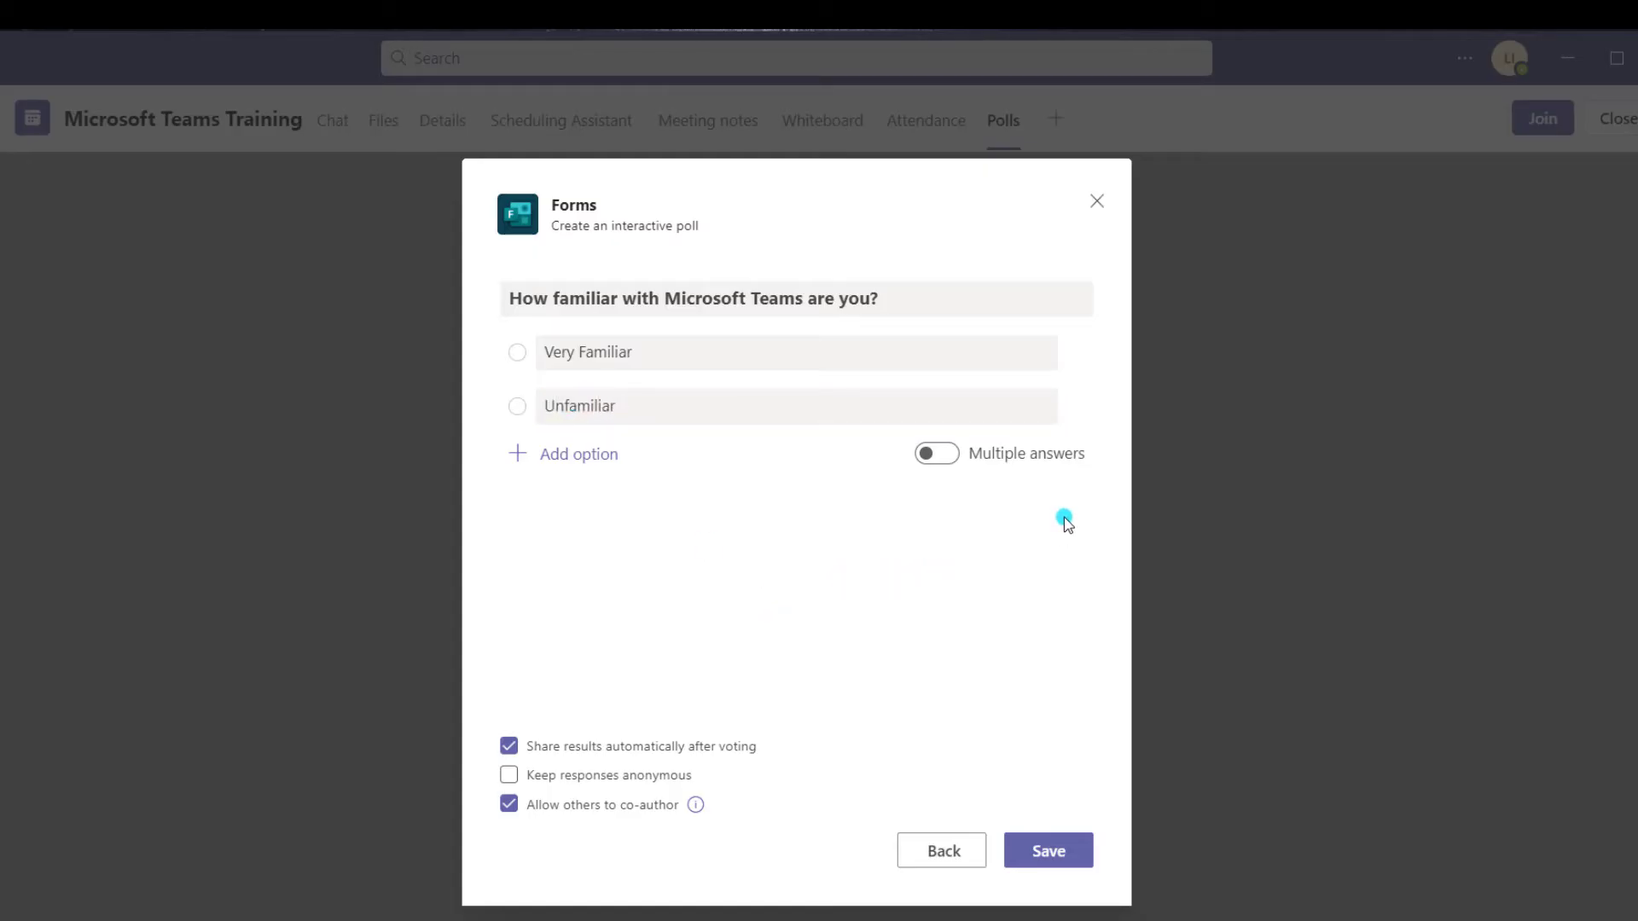
pyautogui.click(943, 456)
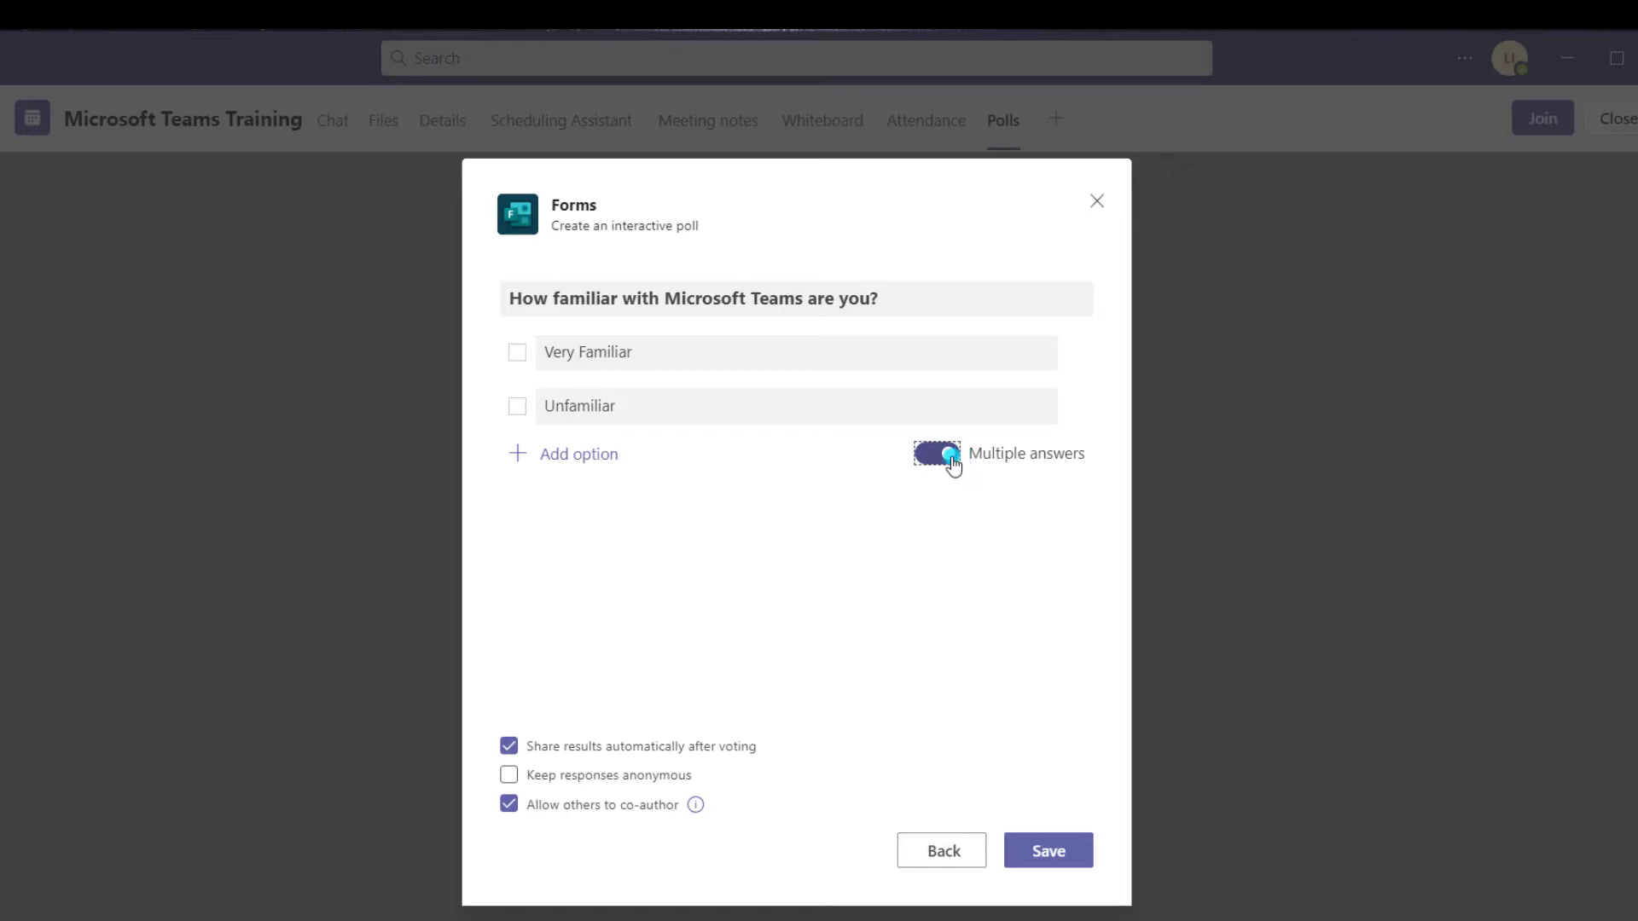
# Turn Multiple answers off and leave Allow others to co-author unchecked.
pyautogui.click(953, 463)
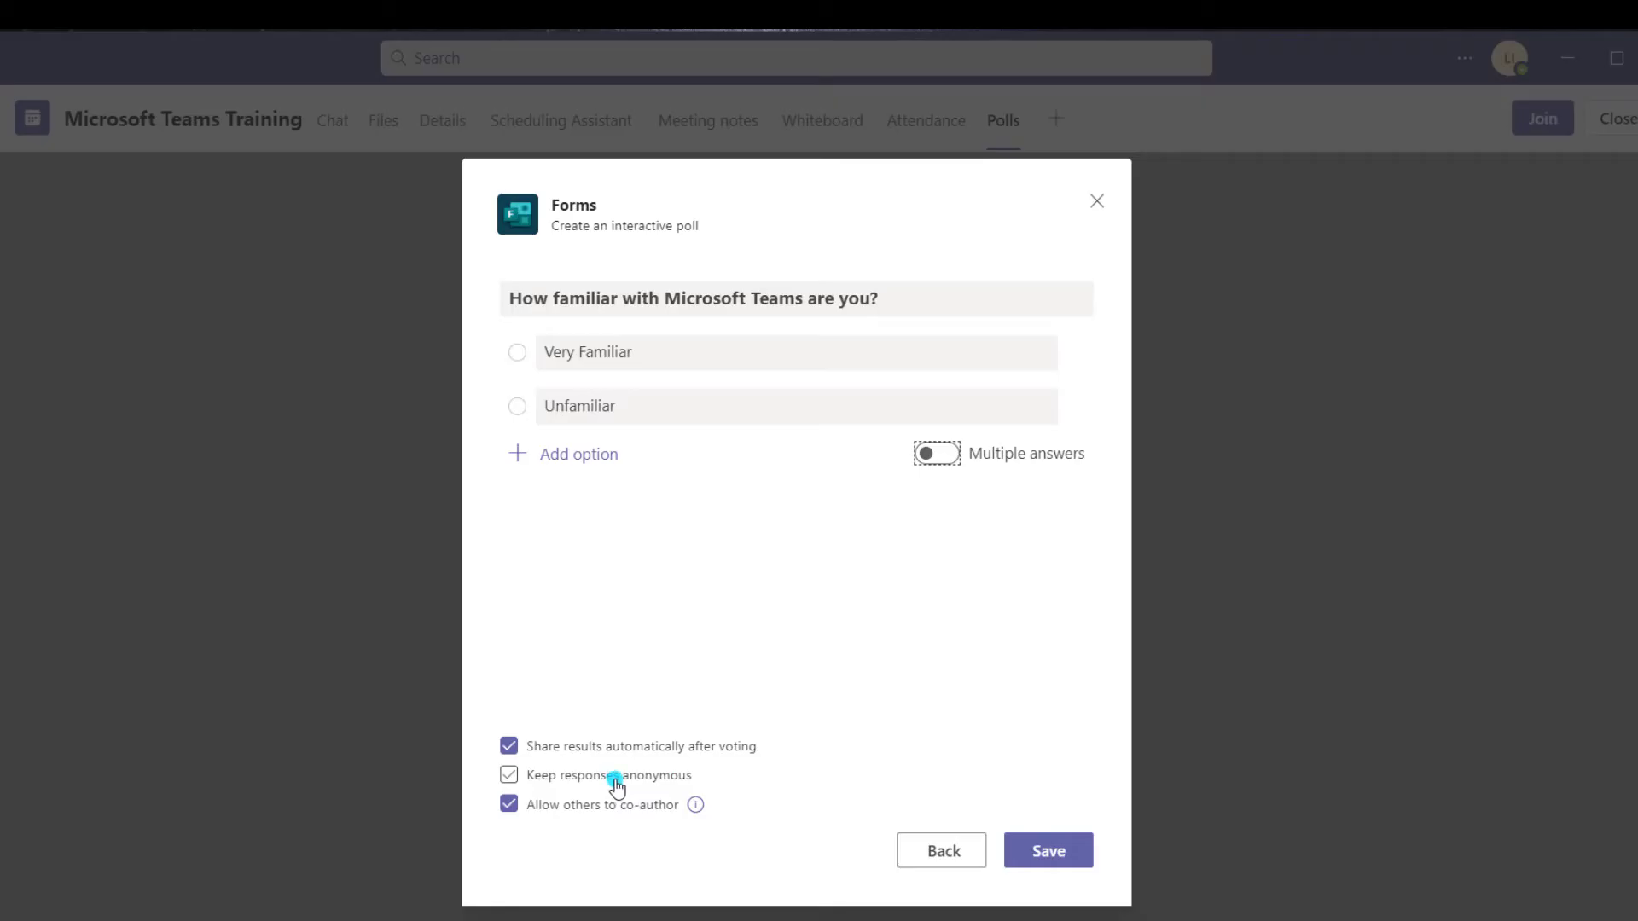
pyautogui.click(697, 809)
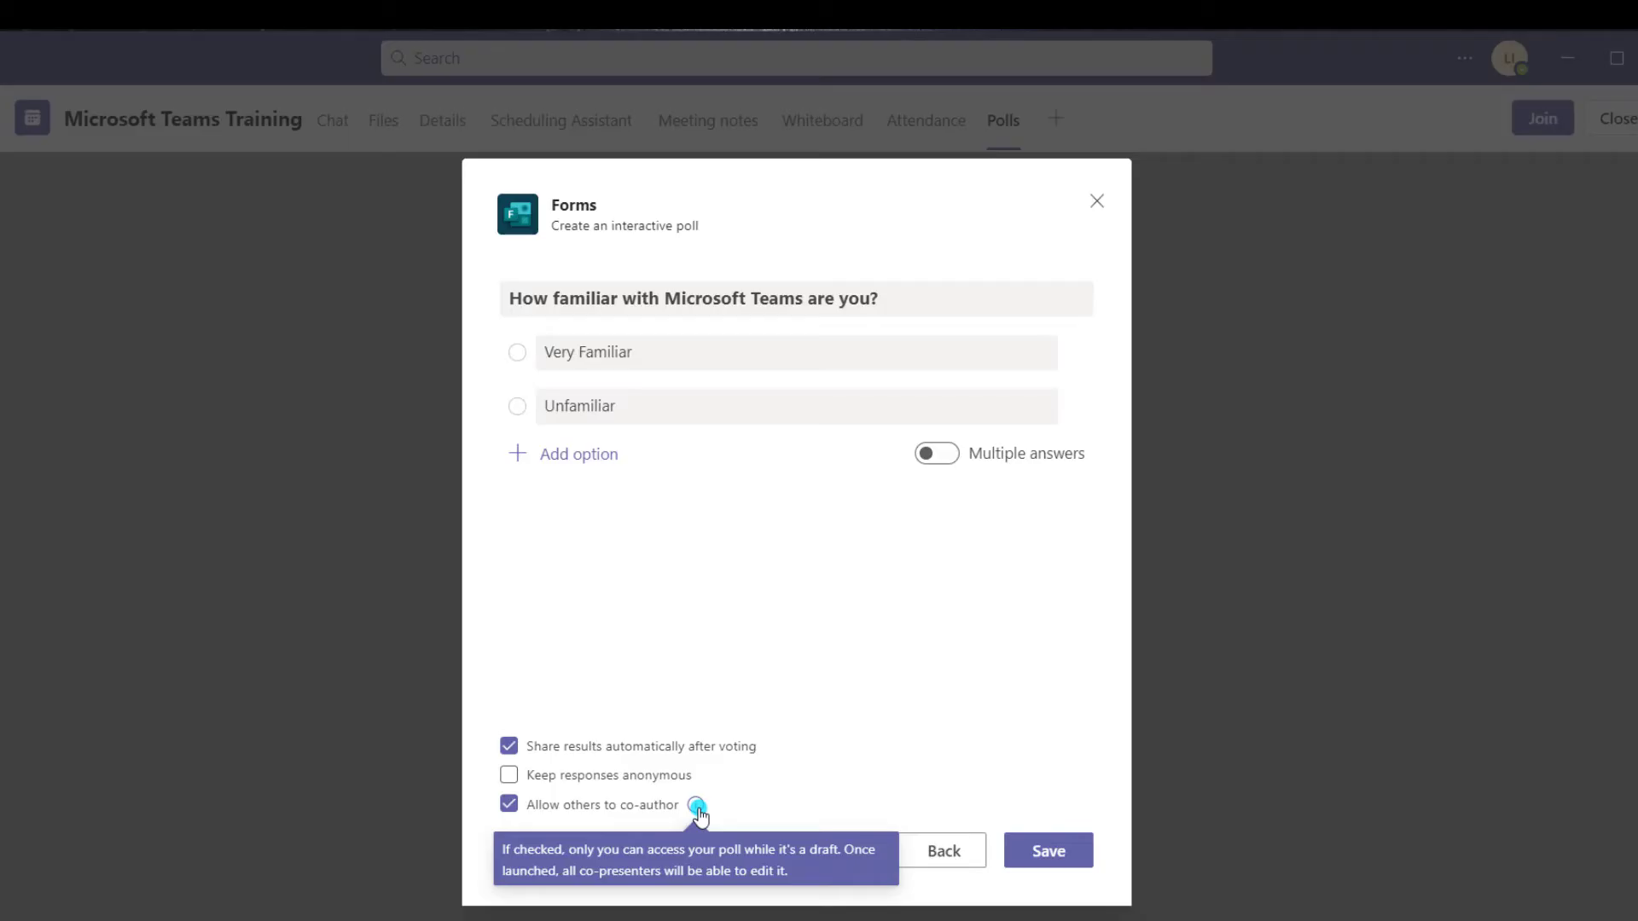
pyautogui.click(597, 807)
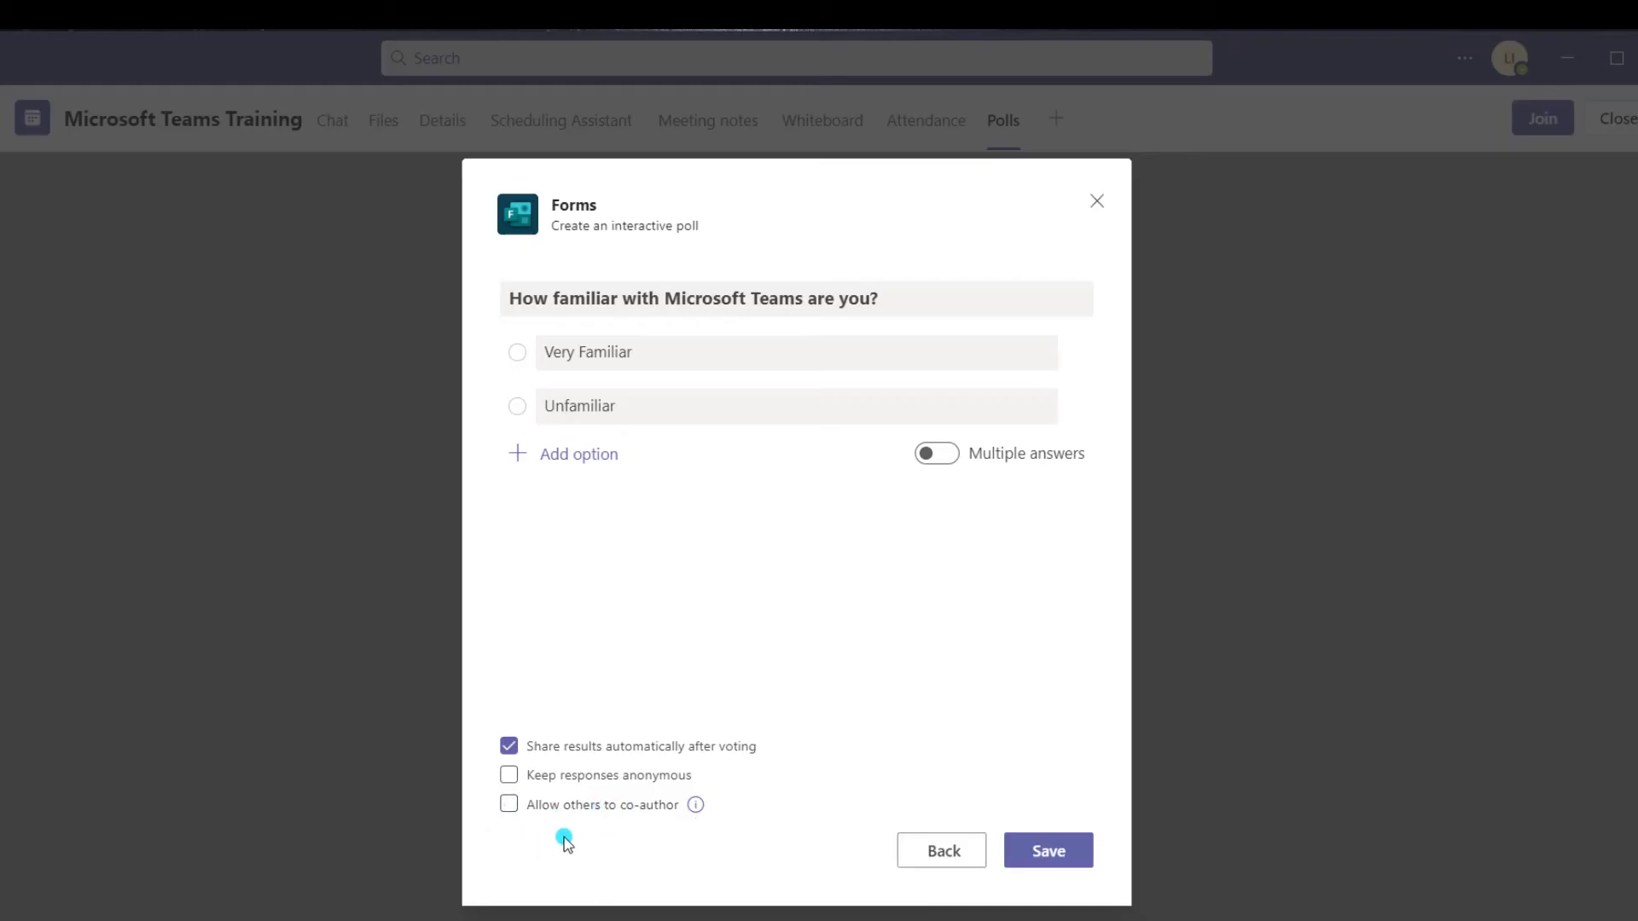
pyautogui.click(641, 810)
pyautogui.click(646, 818)
pyautogui.click(1048, 851)
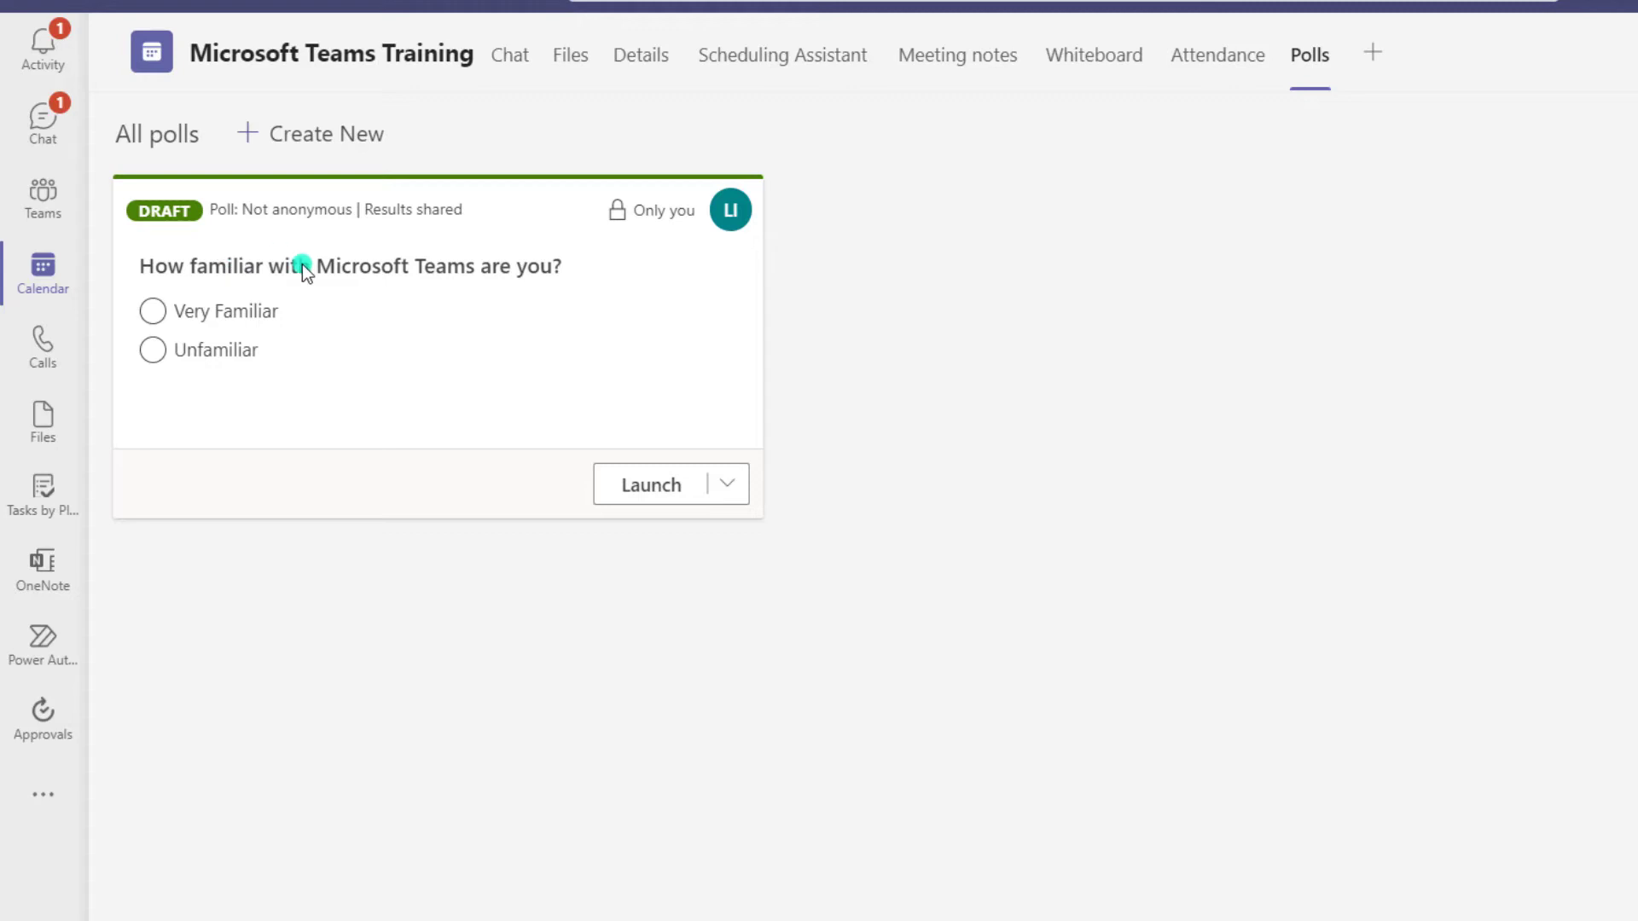
pyautogui.click(732, 488)
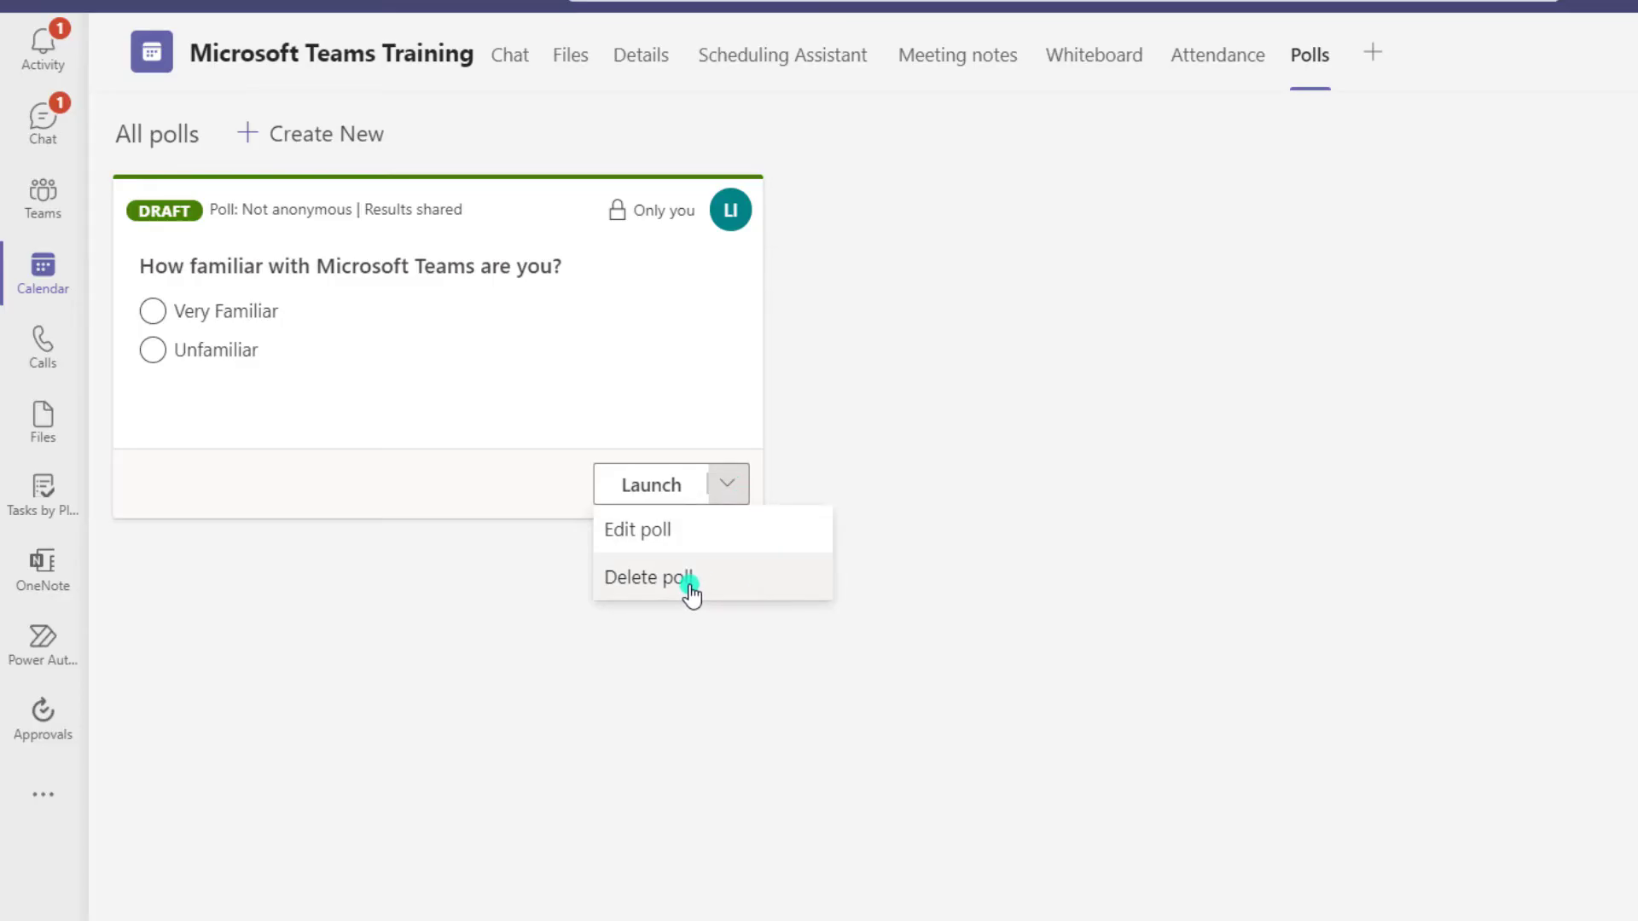
pyautogui.click(654, 546)
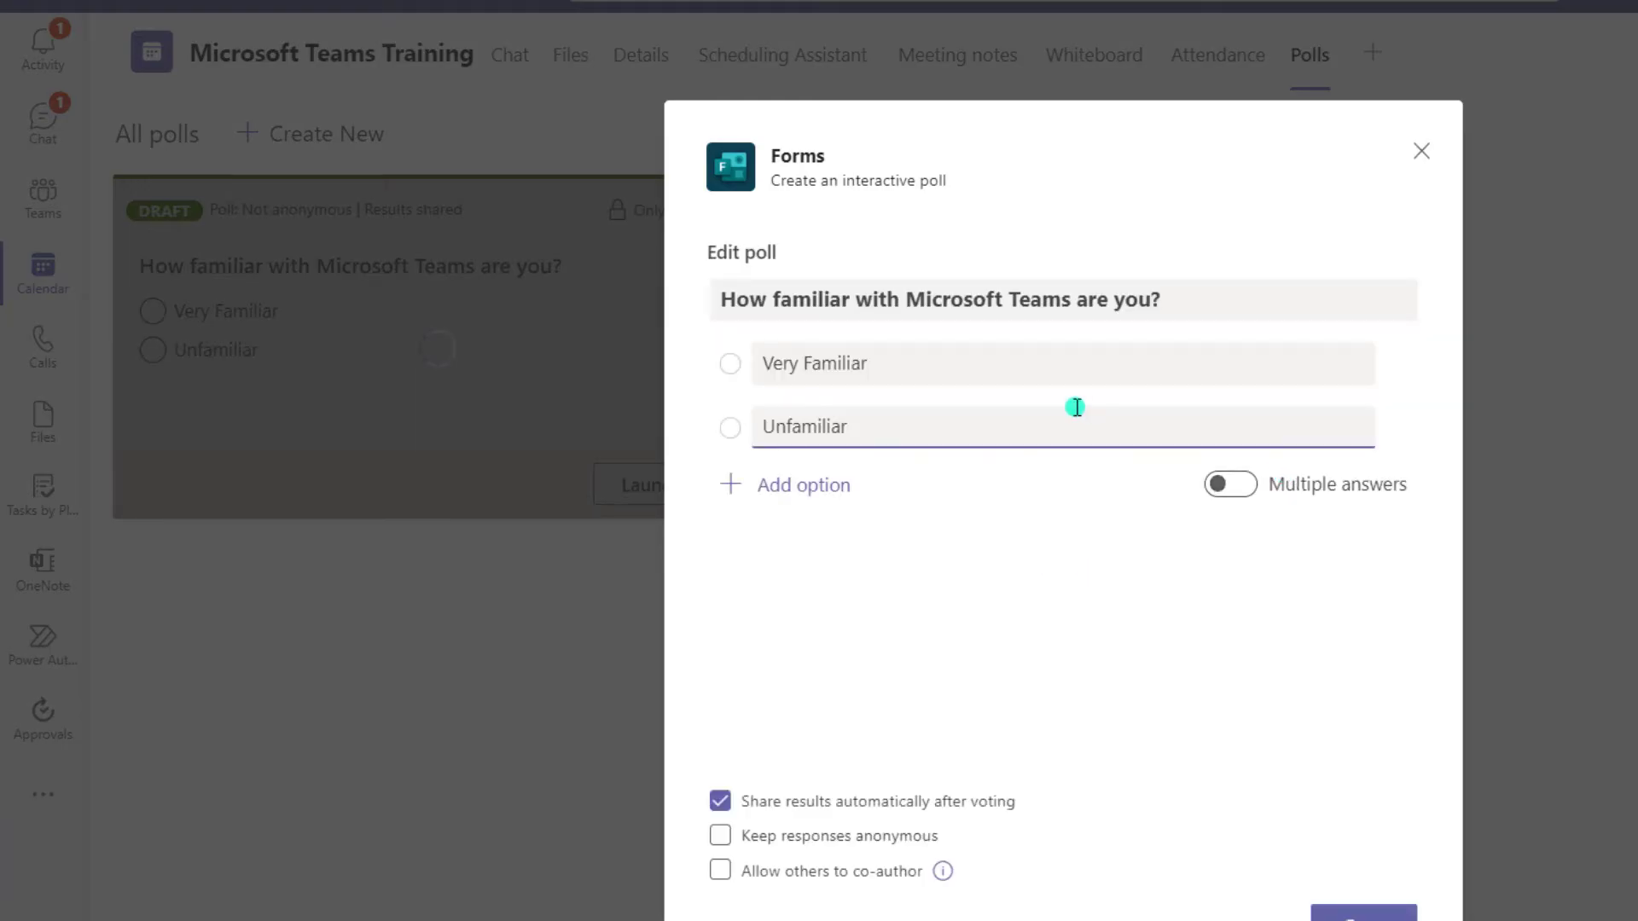
pyautogui.click(1422, 155)
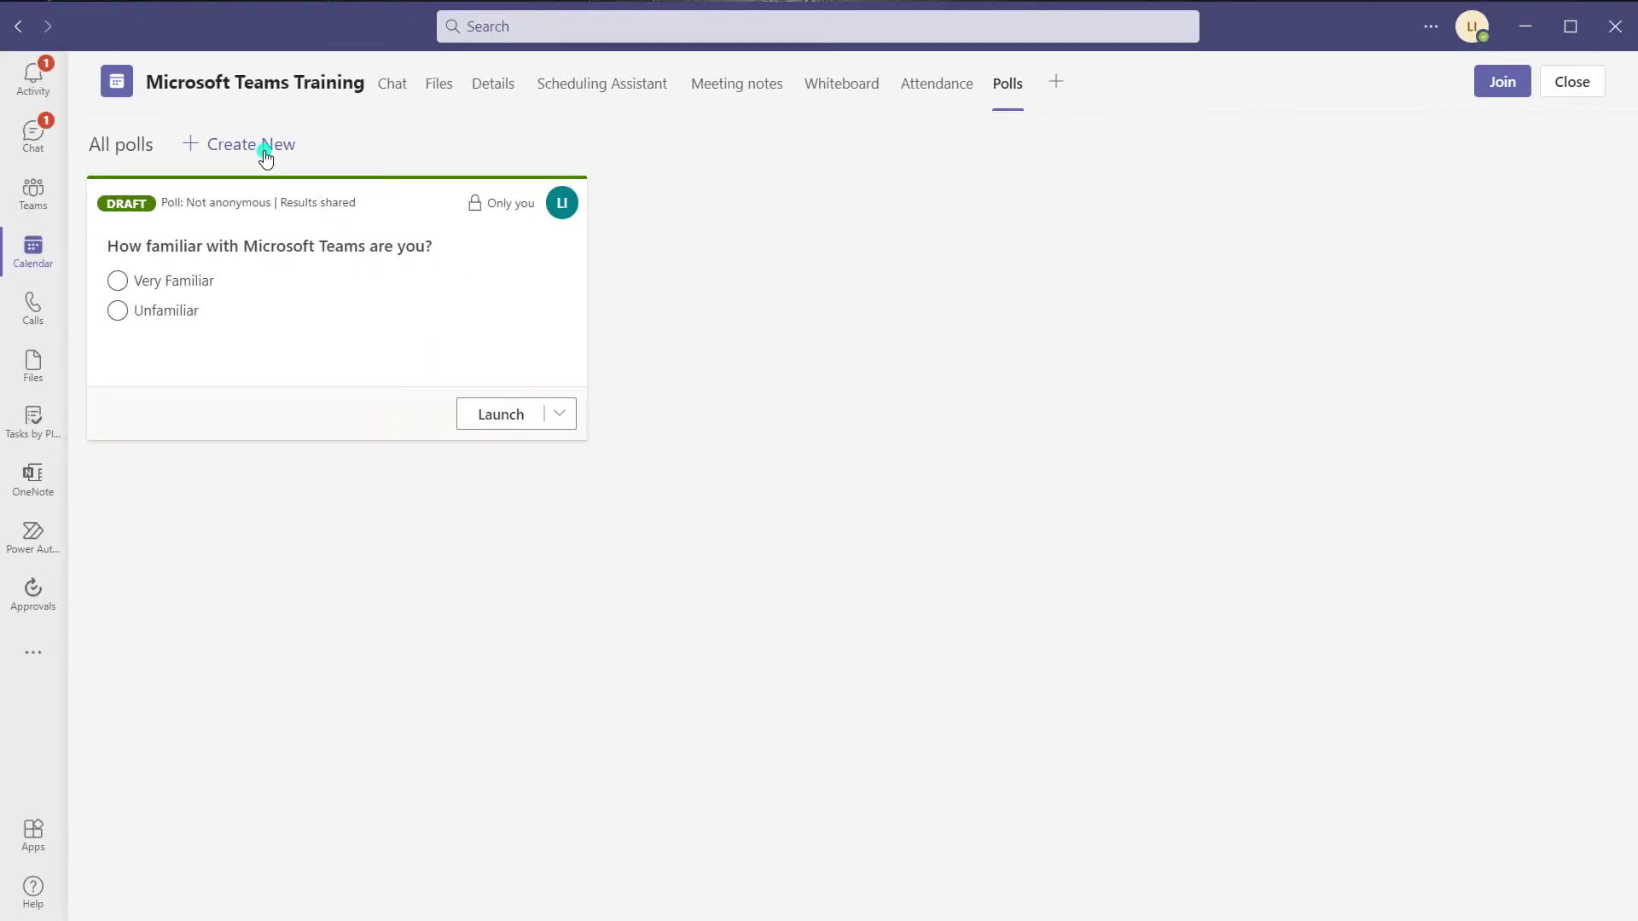
# Dismiss the new poll type chooser without adding a second poll, then start joining the meeting.
pyautogui.click(265, 154)
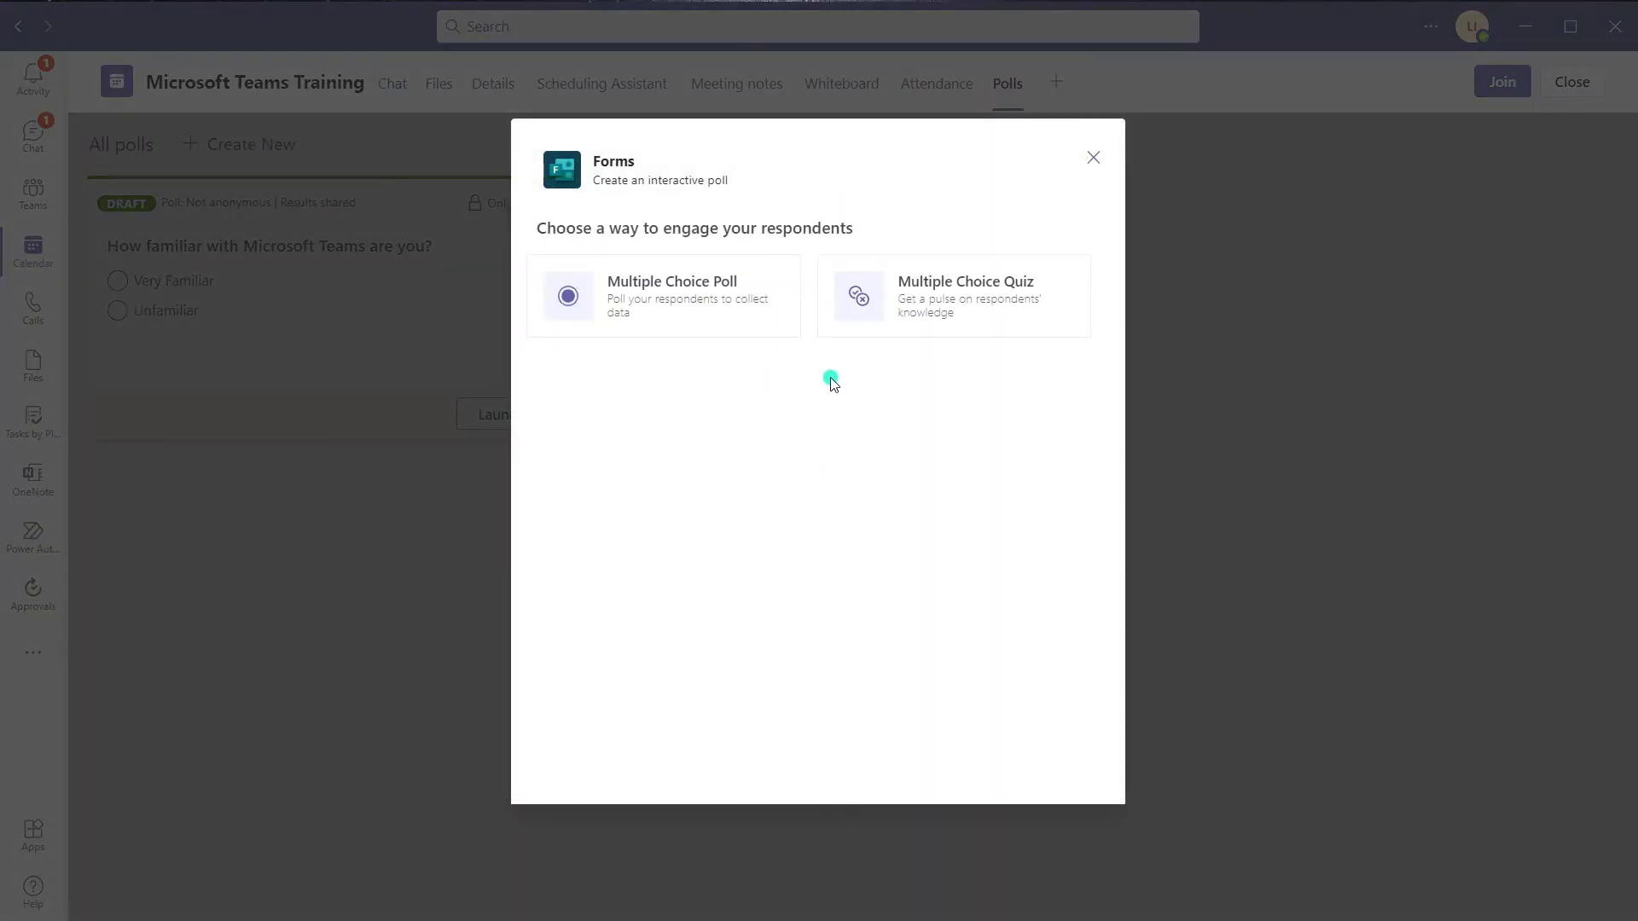
pyautogui.click(1094, 160)
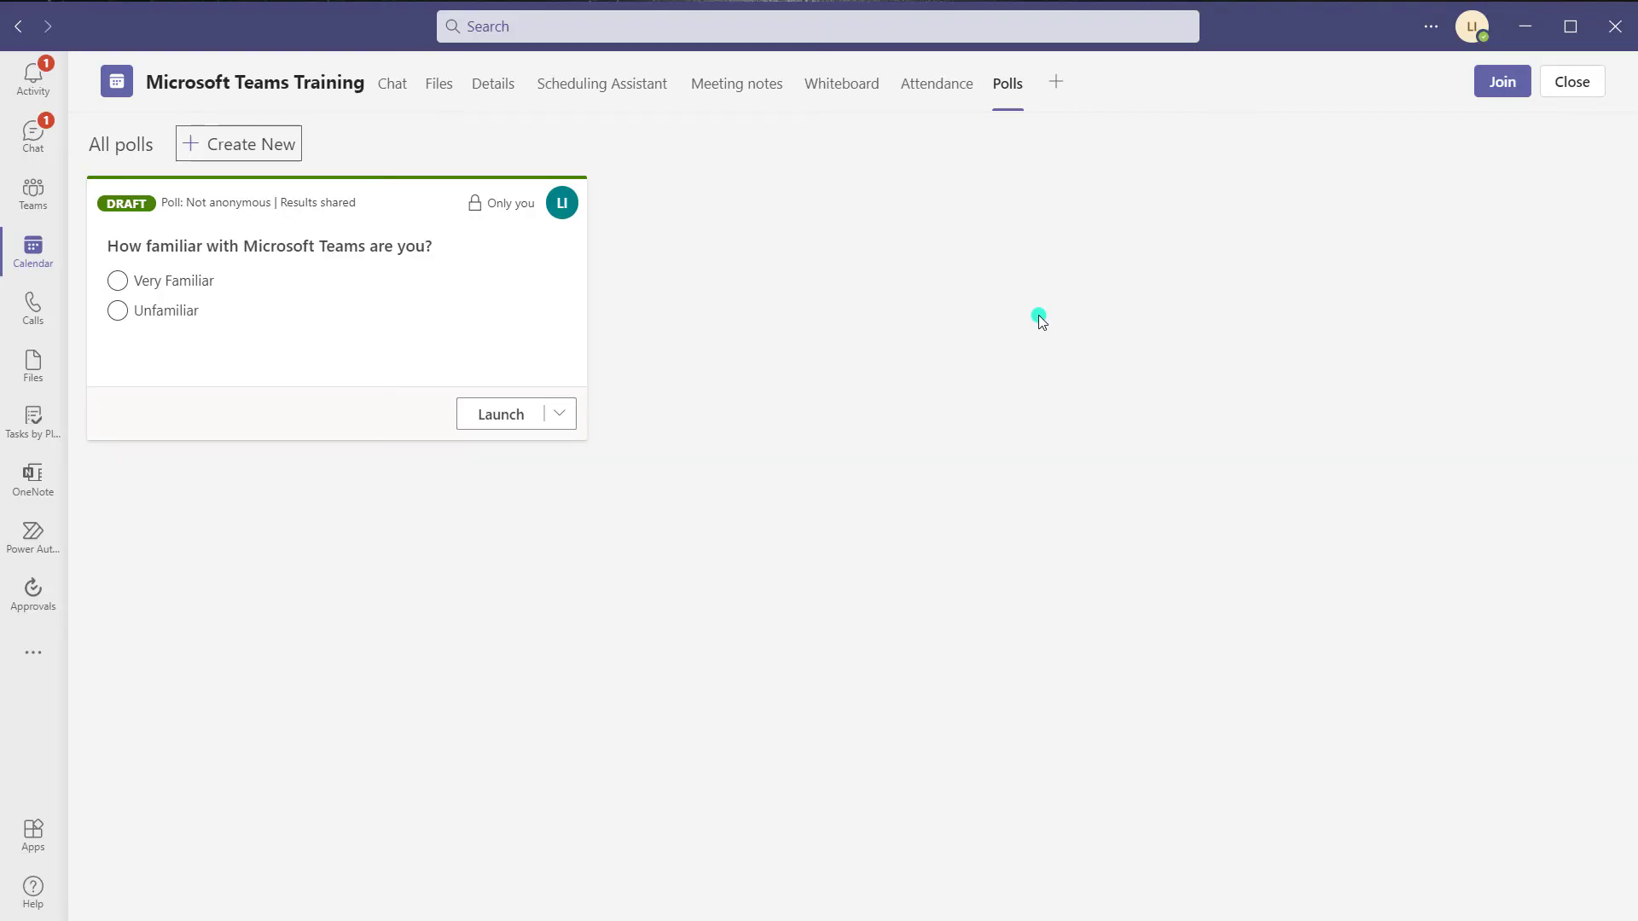
pyautogui.click(1496, 94)
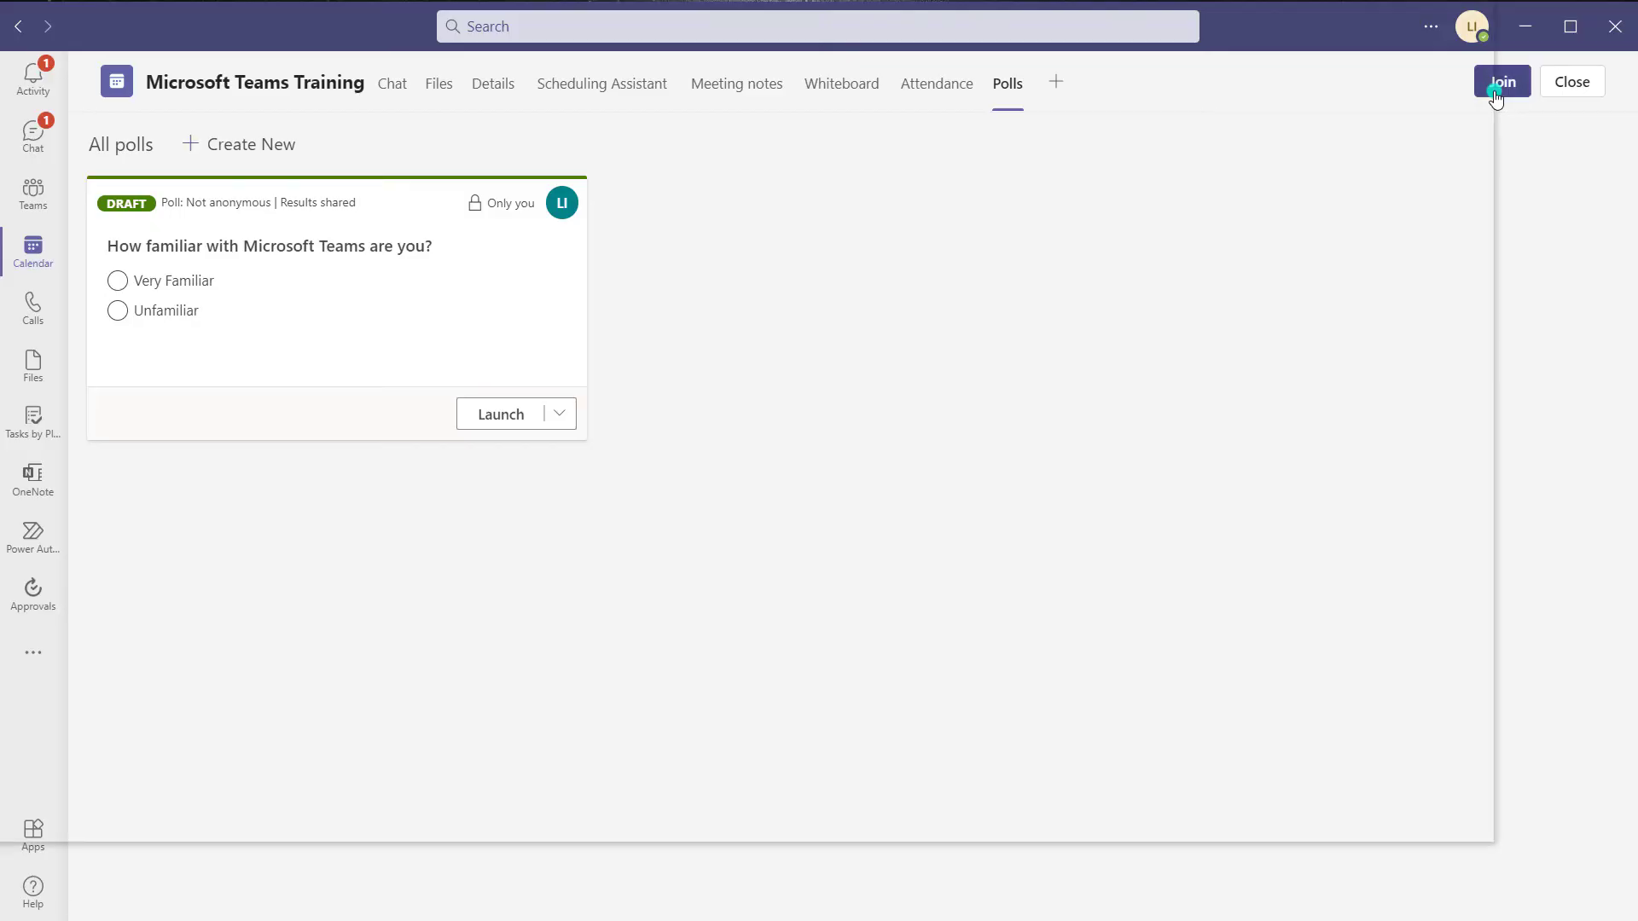
# Join the meeting and launch the familiarity draft poll from the Polls tab.
pyautogui.click(1244, 742)
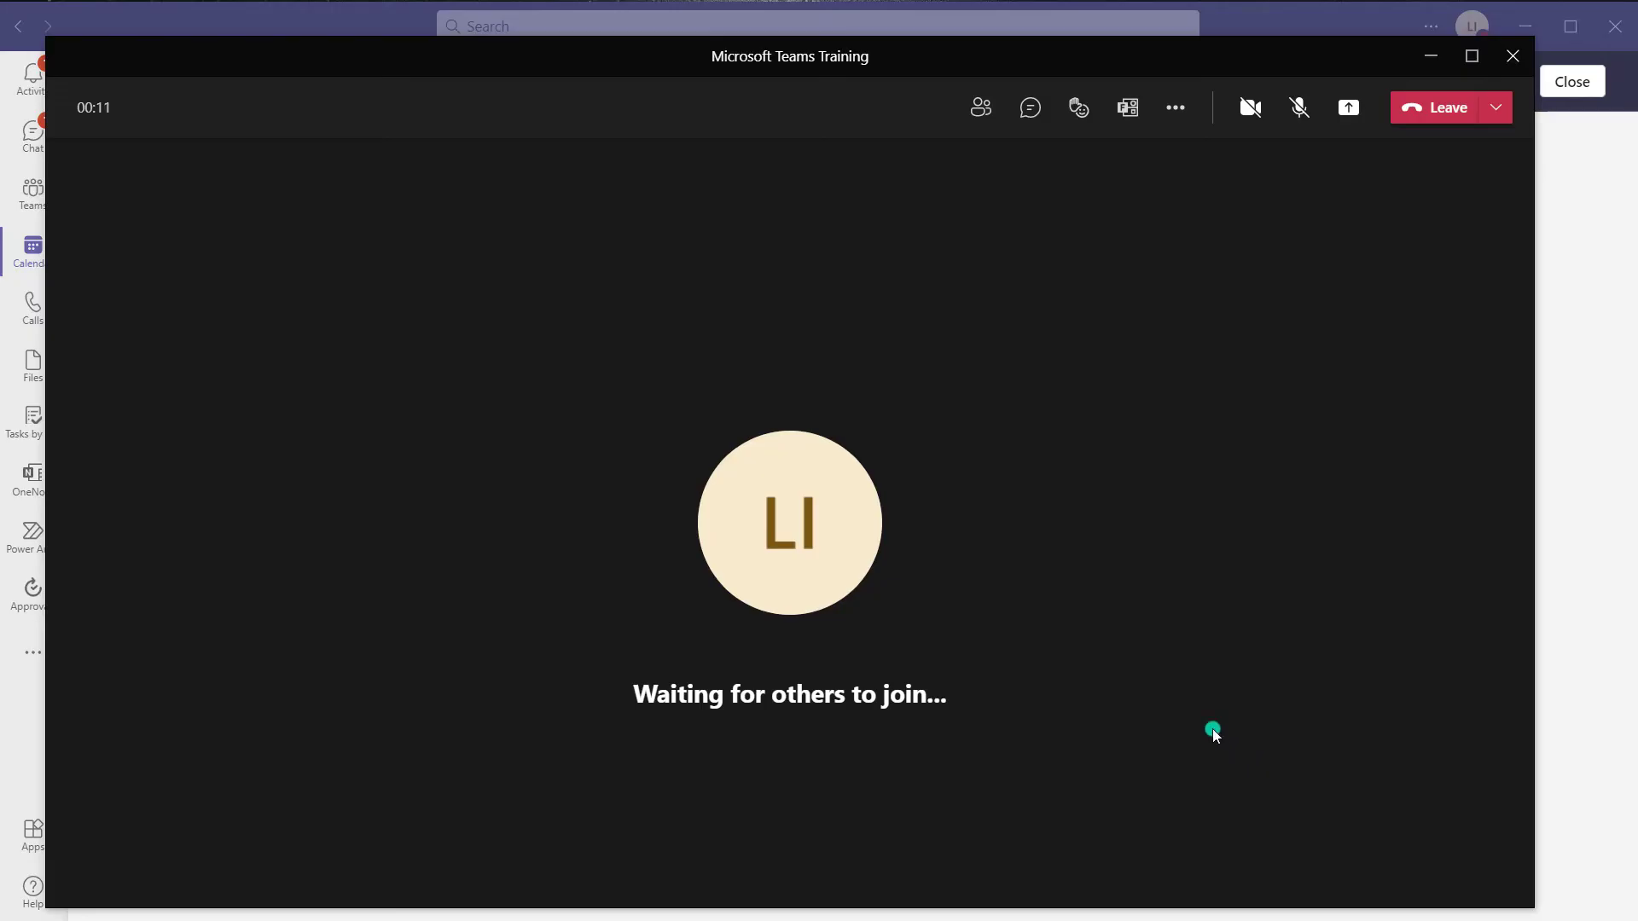
pyautogui.click(306, 20)
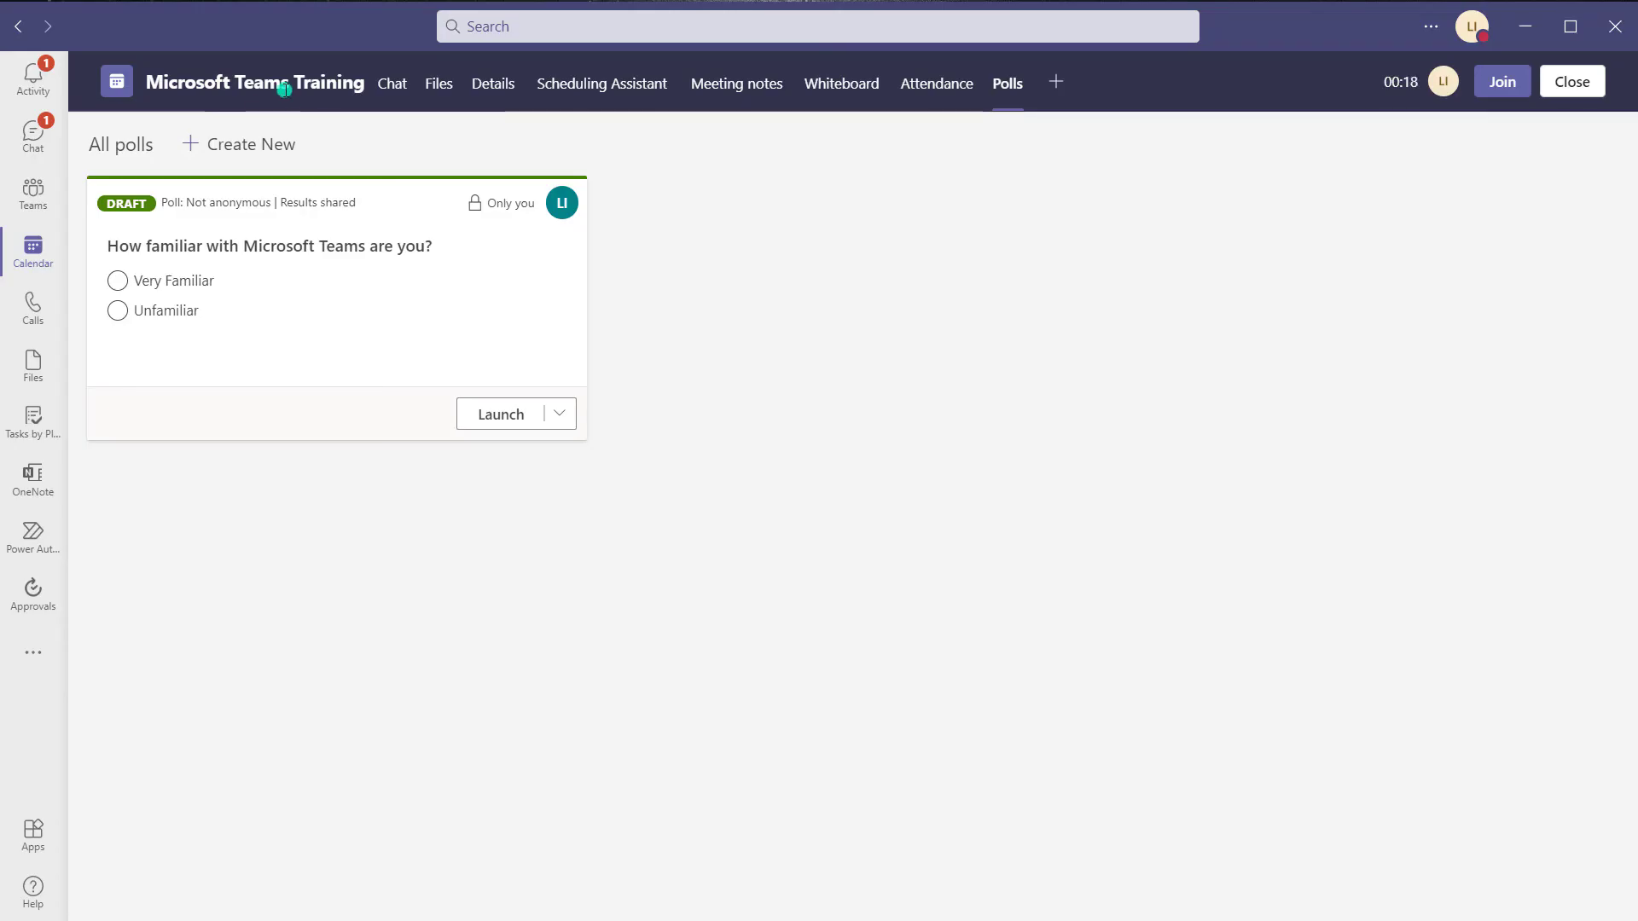
pyautogui.click(498, 417)
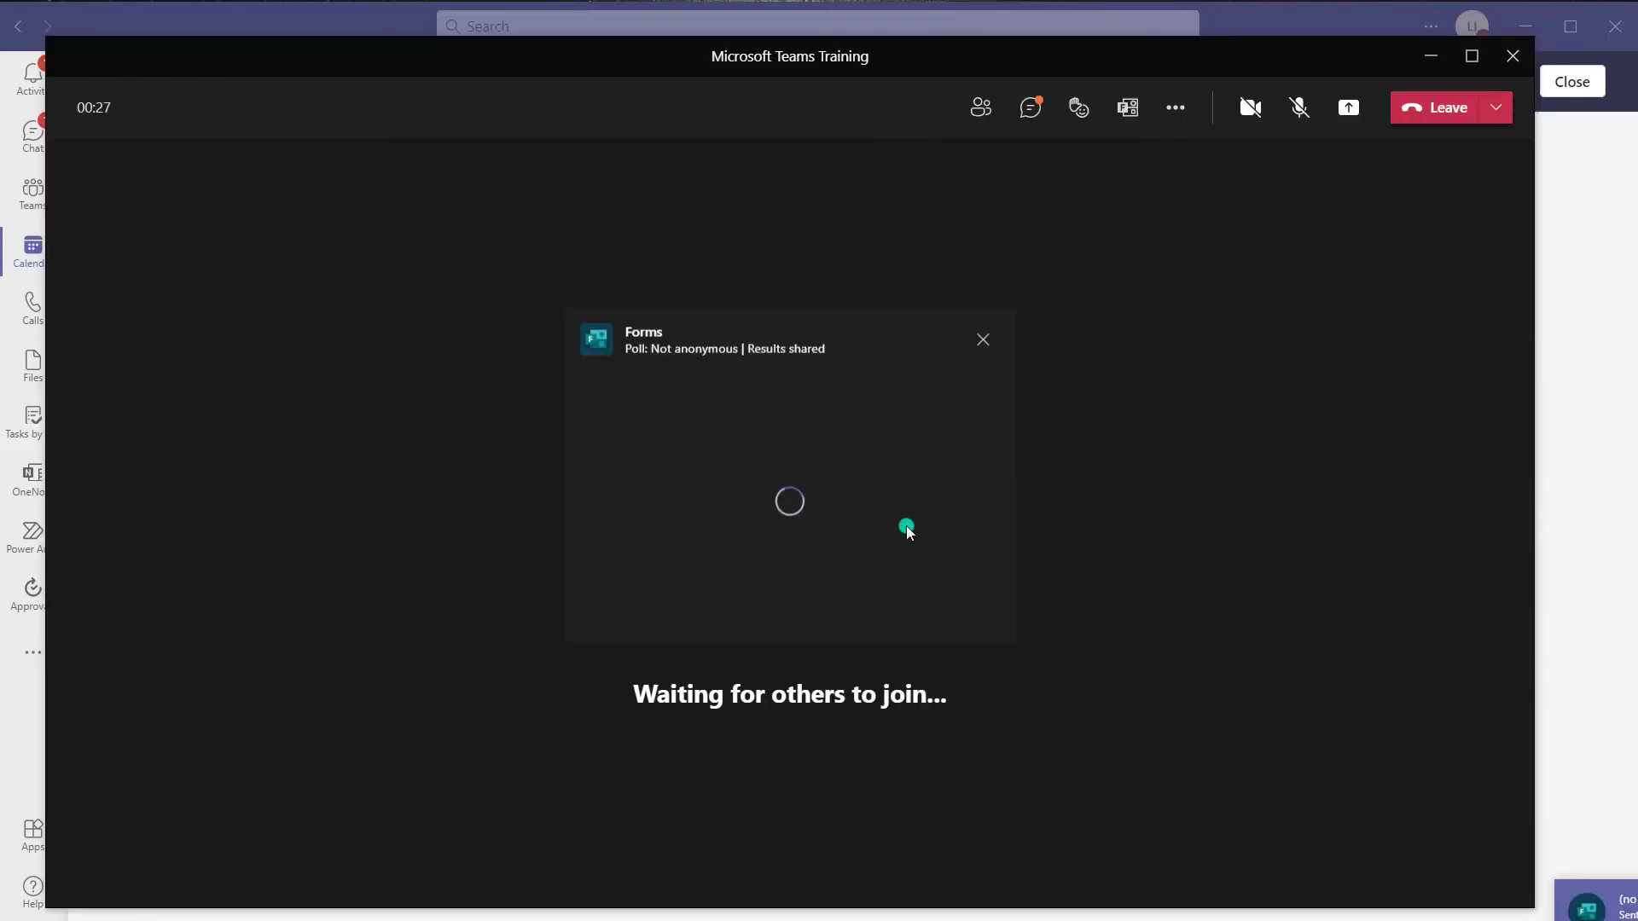
# Vote Very Familiar in the live poll and view the poll and results in meeting chat.
pyautogui.click(674, 461)
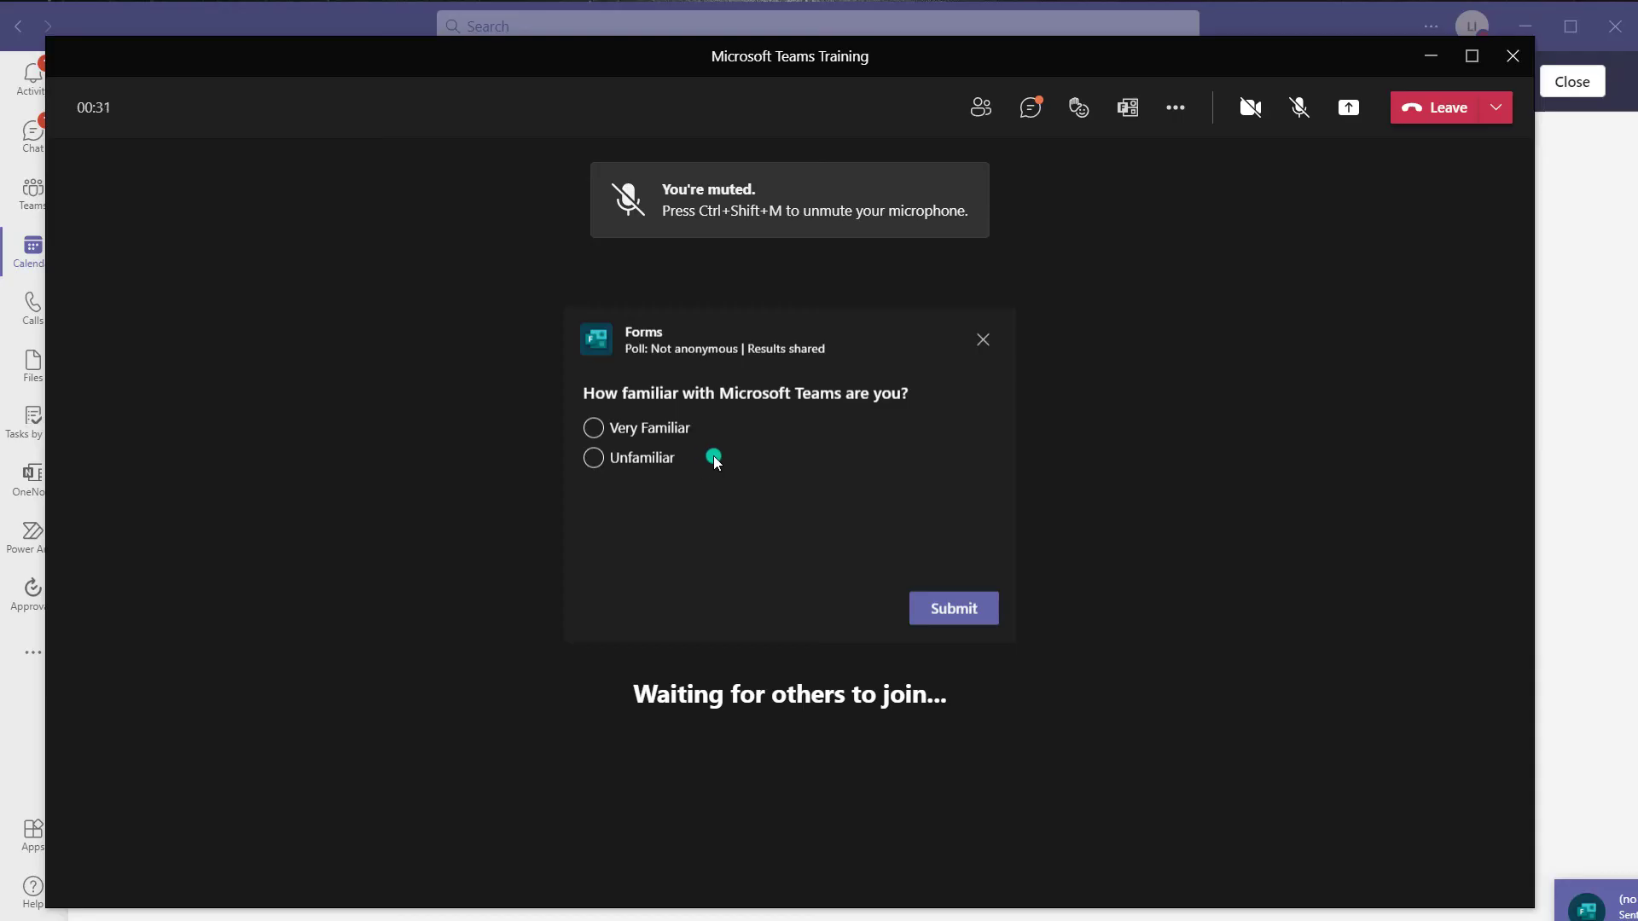
pyautogui.click(669, 430)
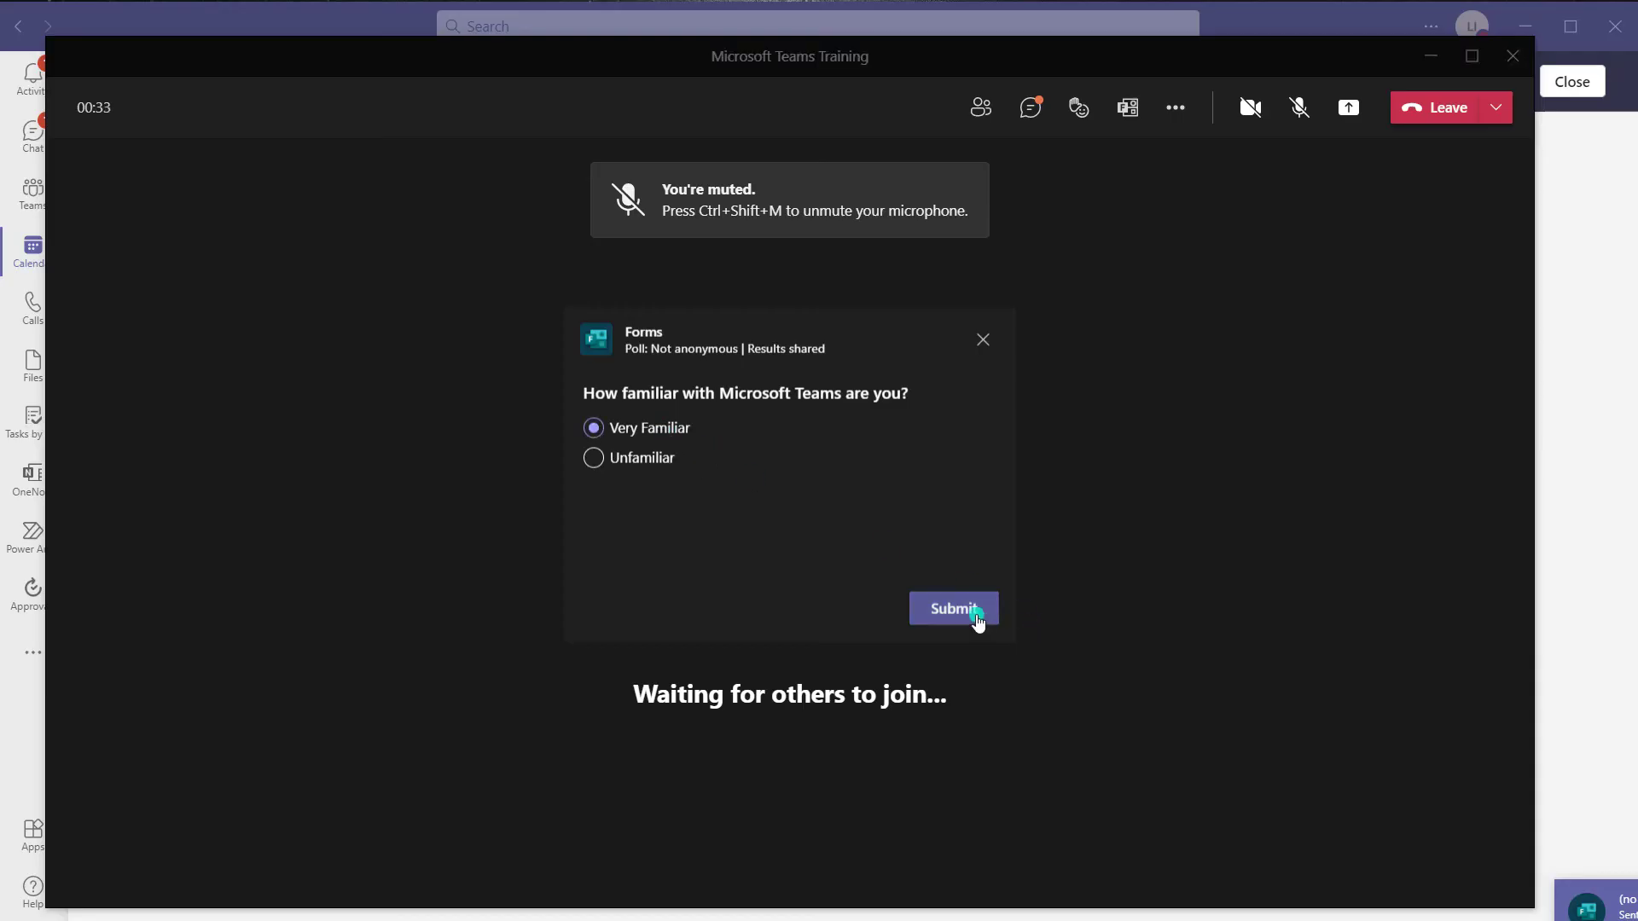
pyautogui.click(975, 616)
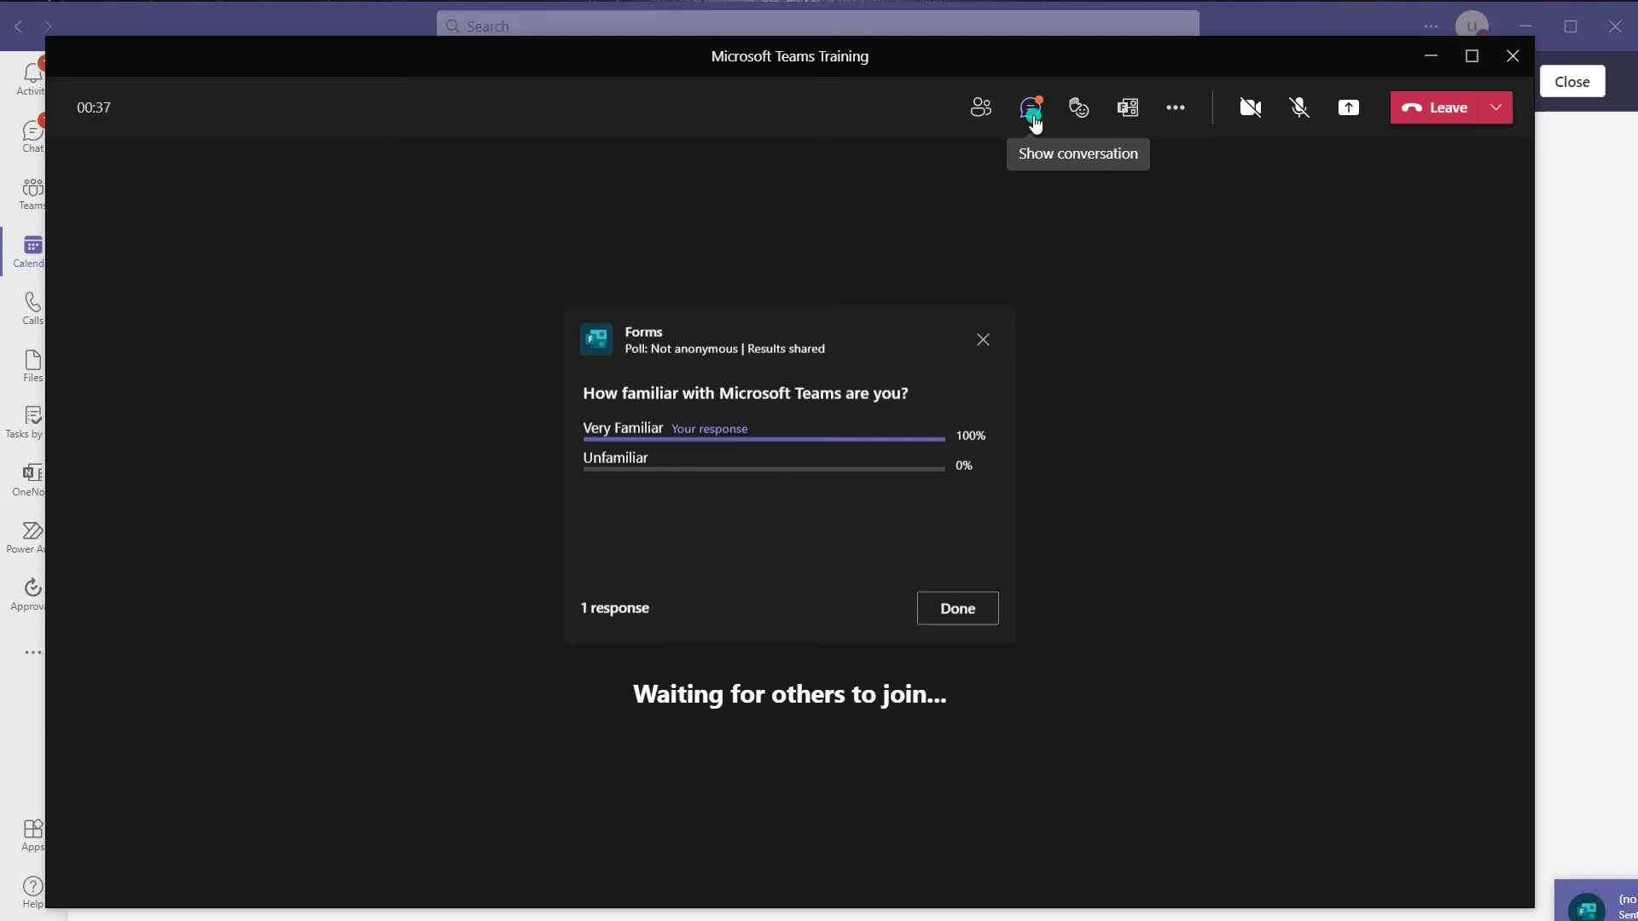
pyautogui.click(1031, 109)
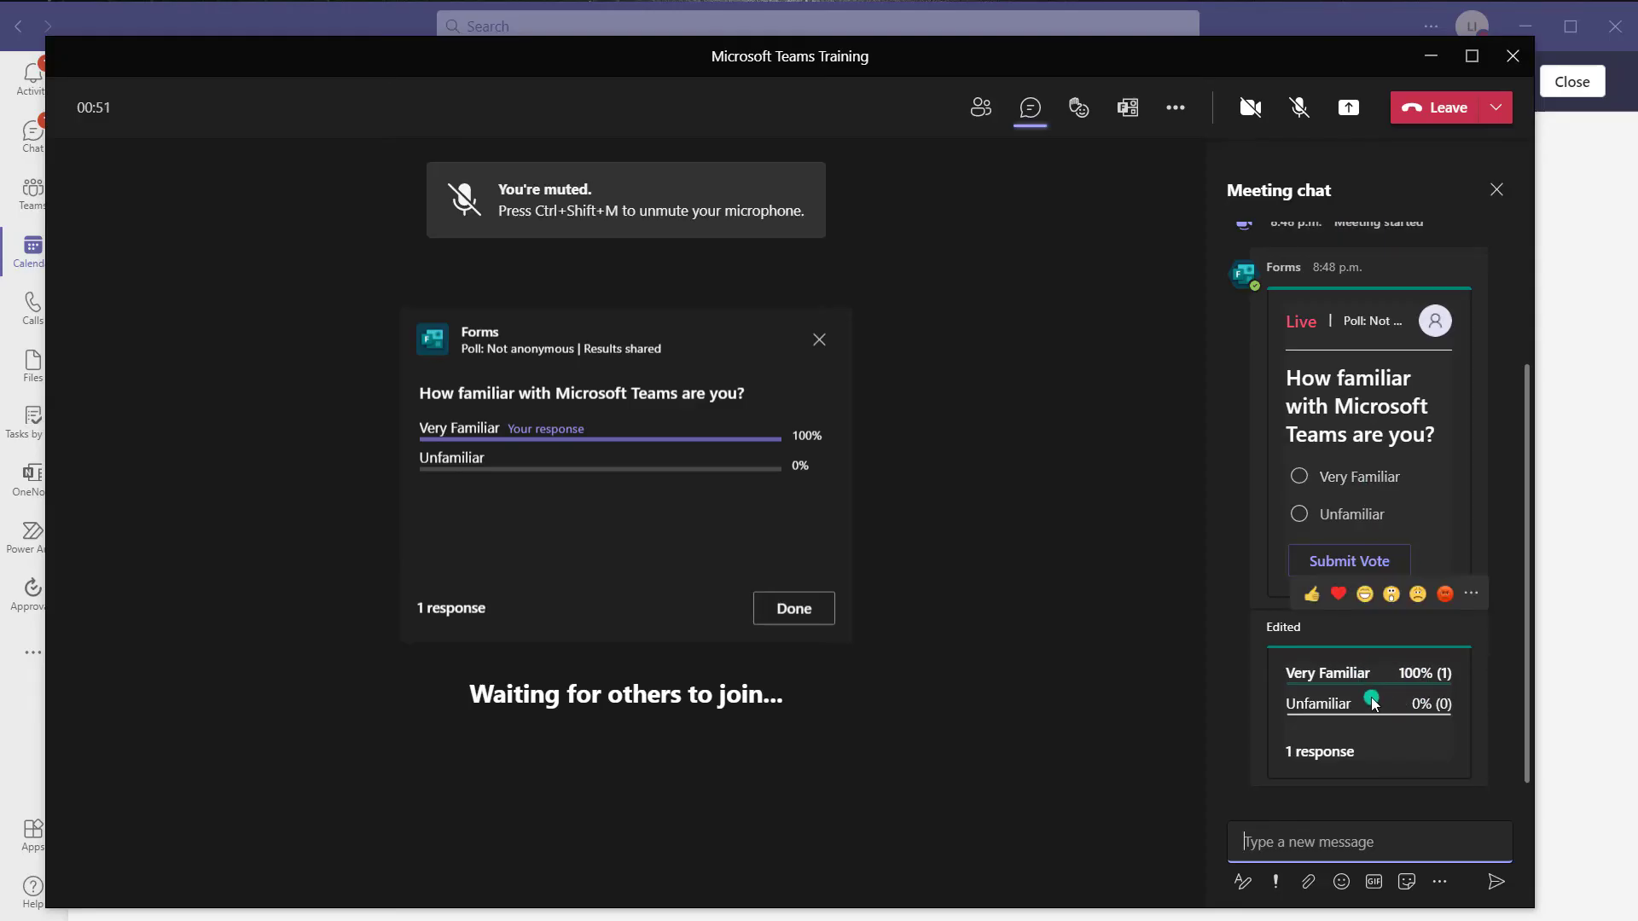
# Bring the main window's Polls tab forward, showing the poll Live with 1 response.
pyautogui.click(1574, 675)
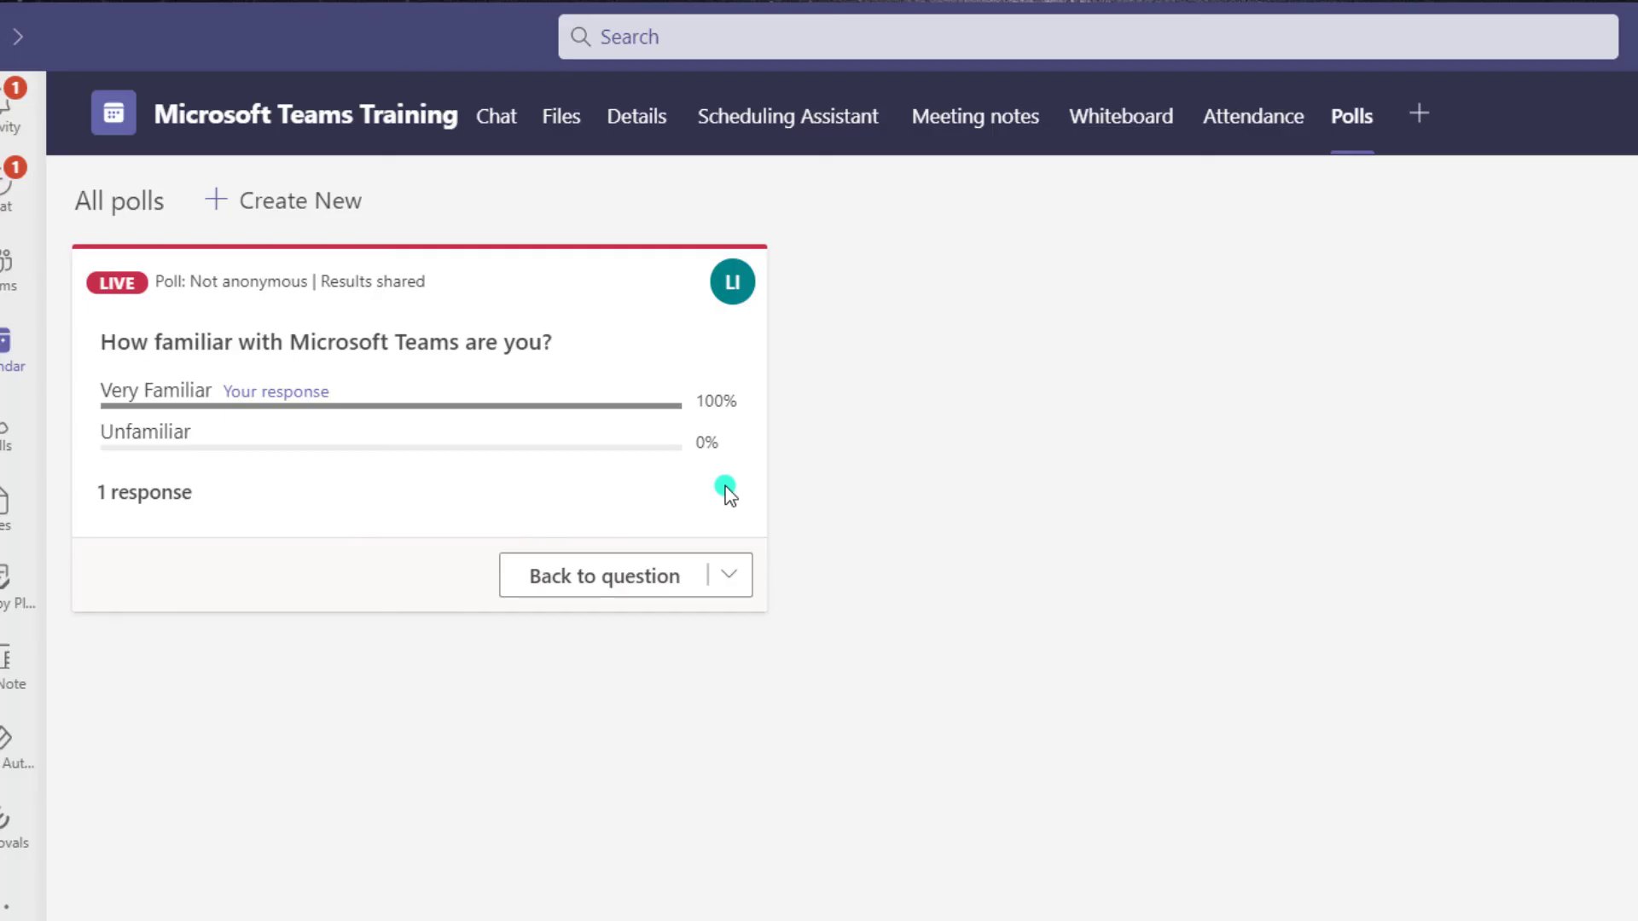
# Close the familiarity poll via its more-actions menu, keeping the 100% Very Familiar result.
pyautogui.click(733, 582)
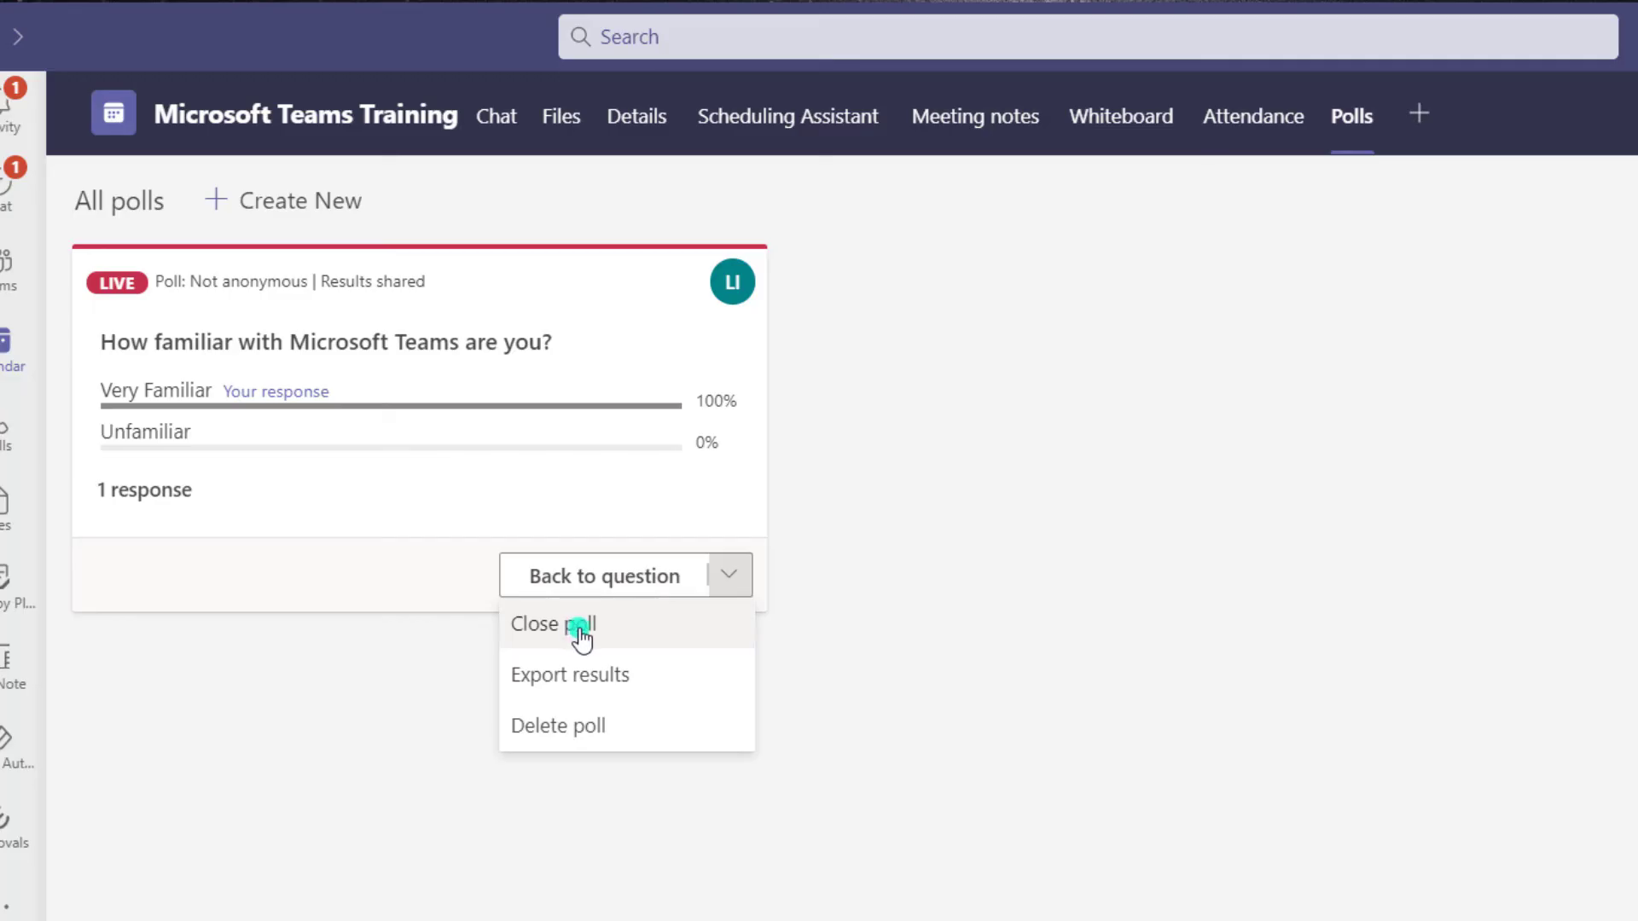
pyautogui.click(630, 635)
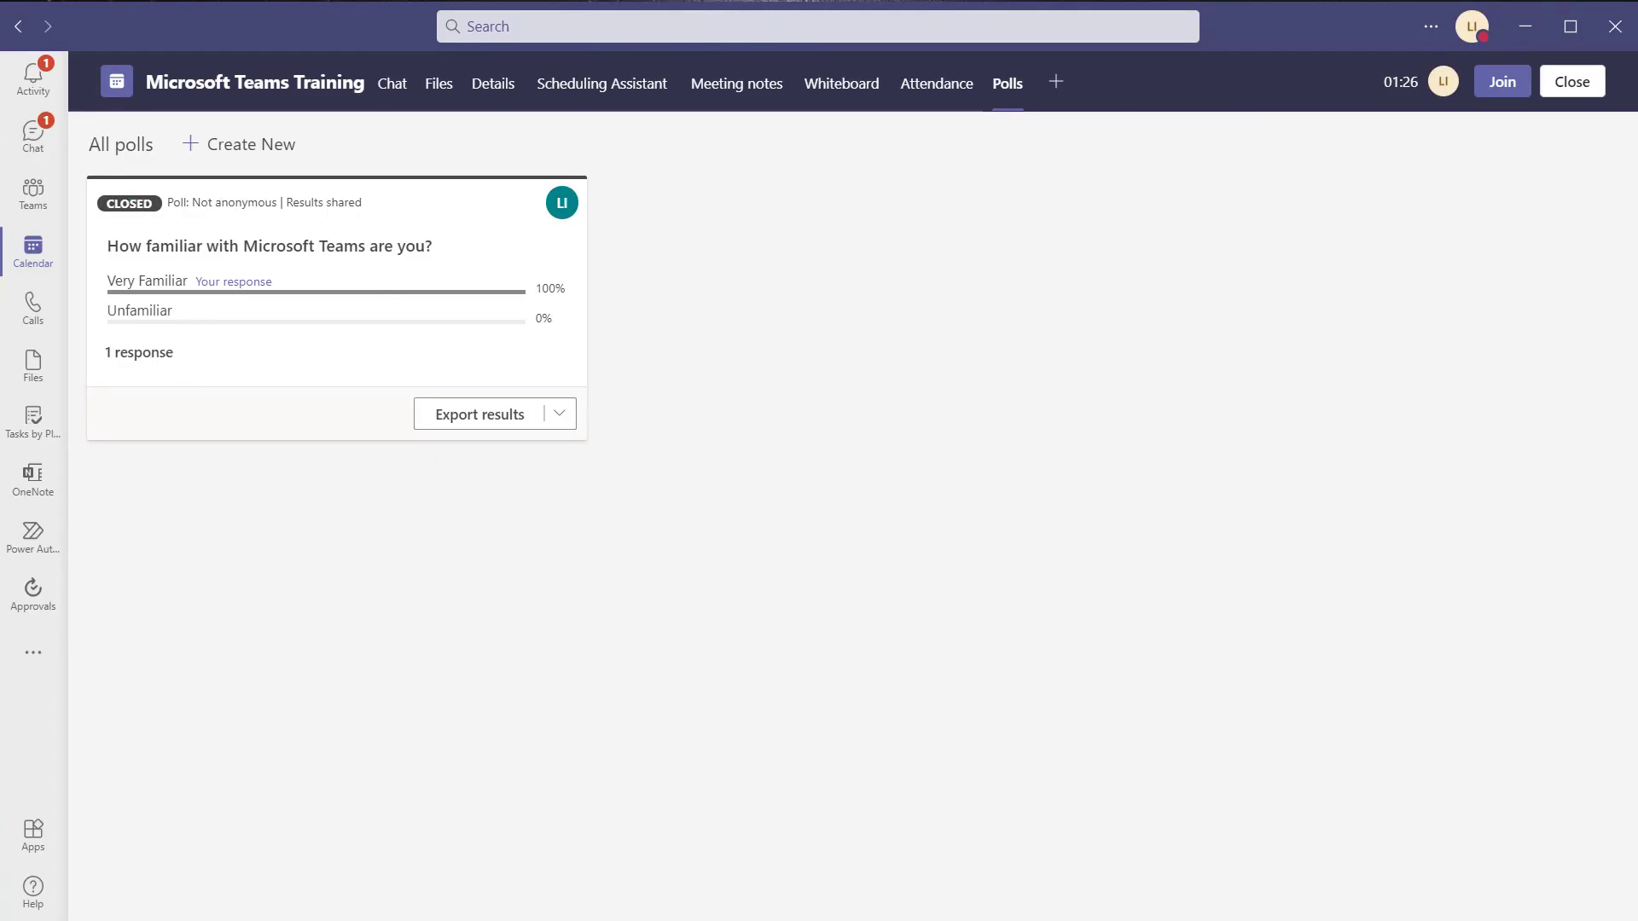
# Return to the meeting window and try voting Very Familiar on the closed poll card.
pyautogui.click(342, 910)
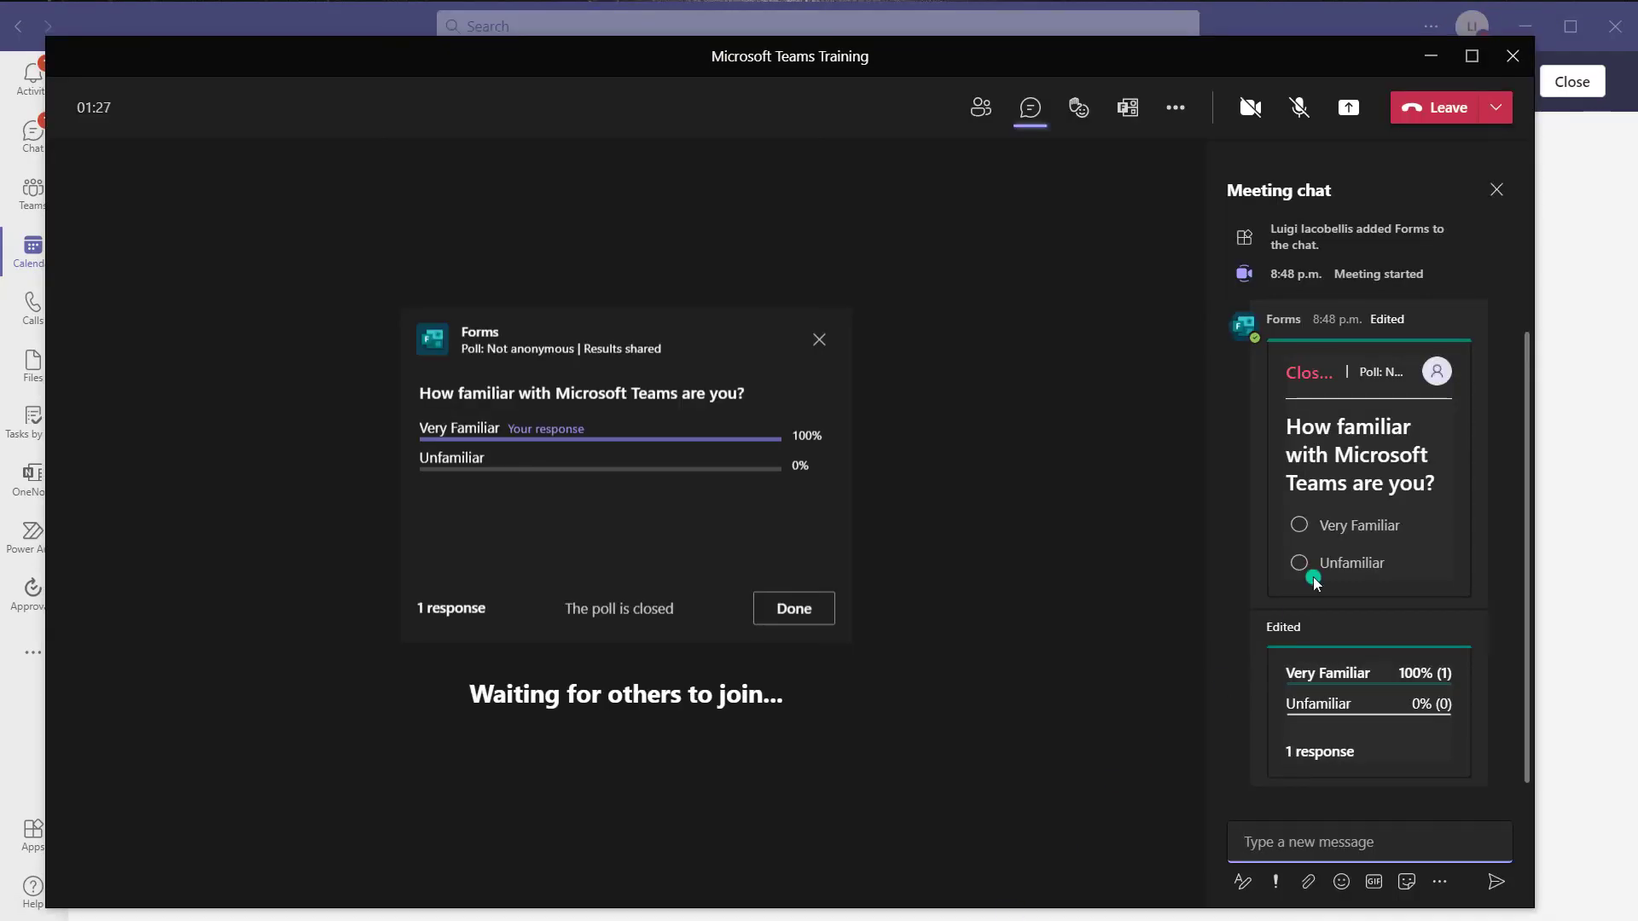
pyautogui.click(1297, 531)
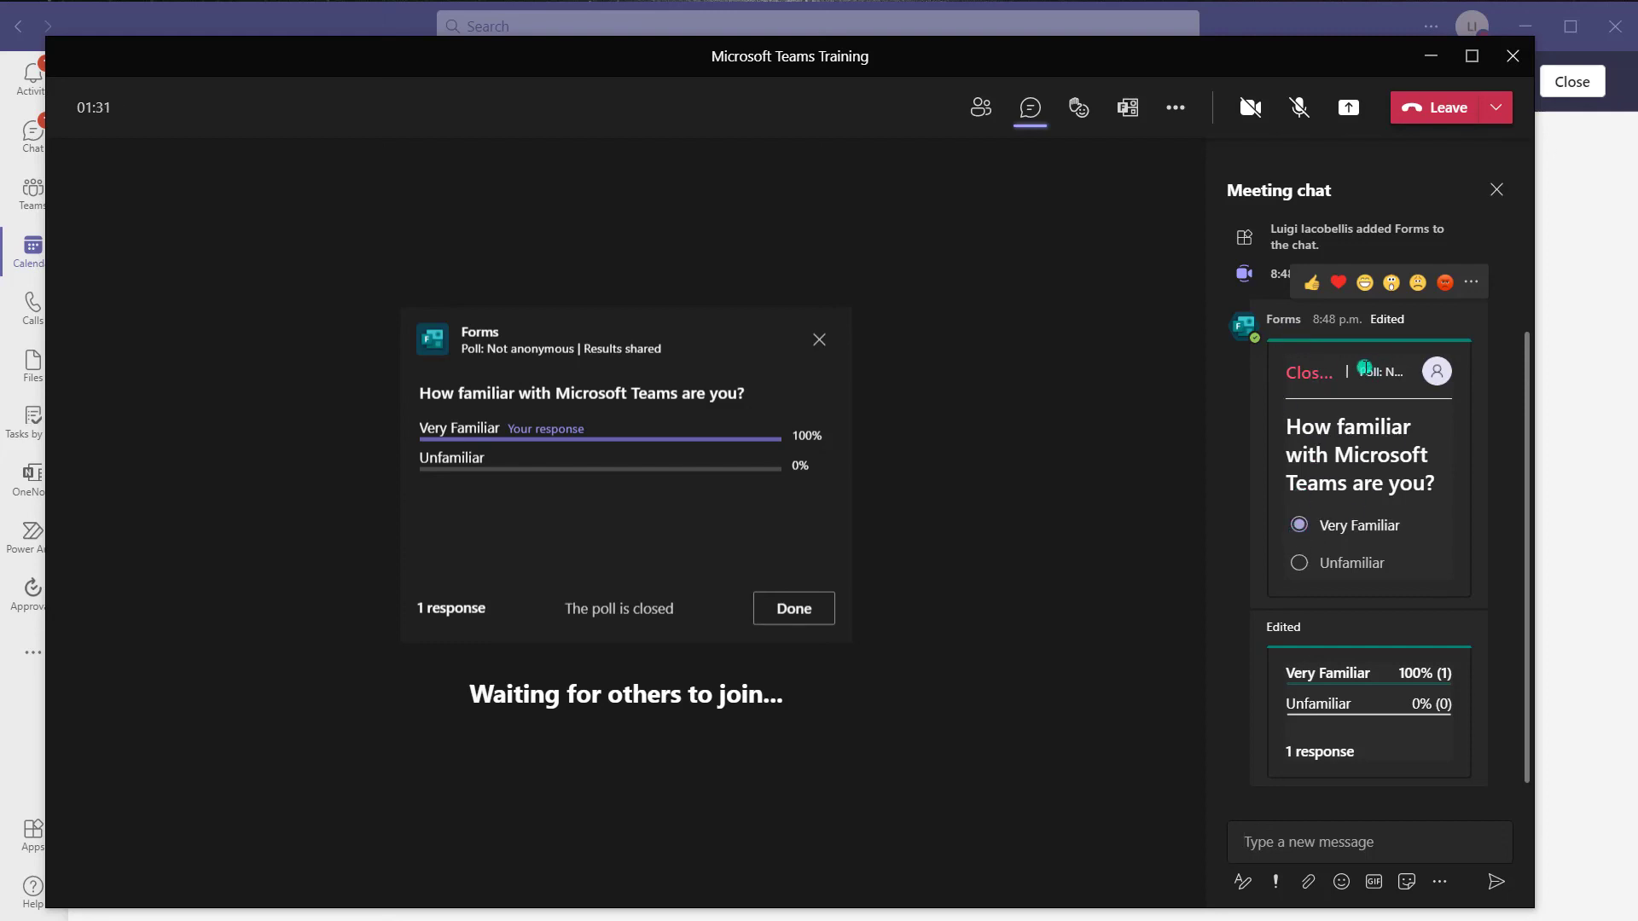